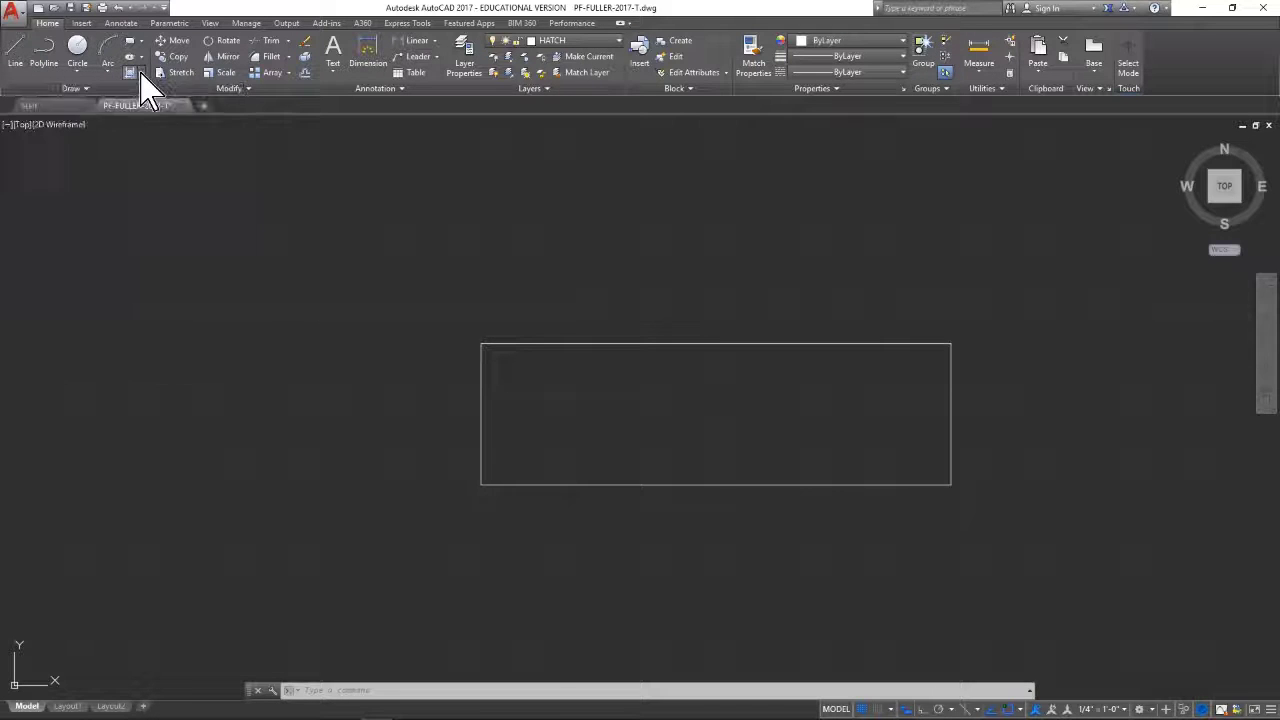
Start a hatch and set its type to User defined
click(142, 74)
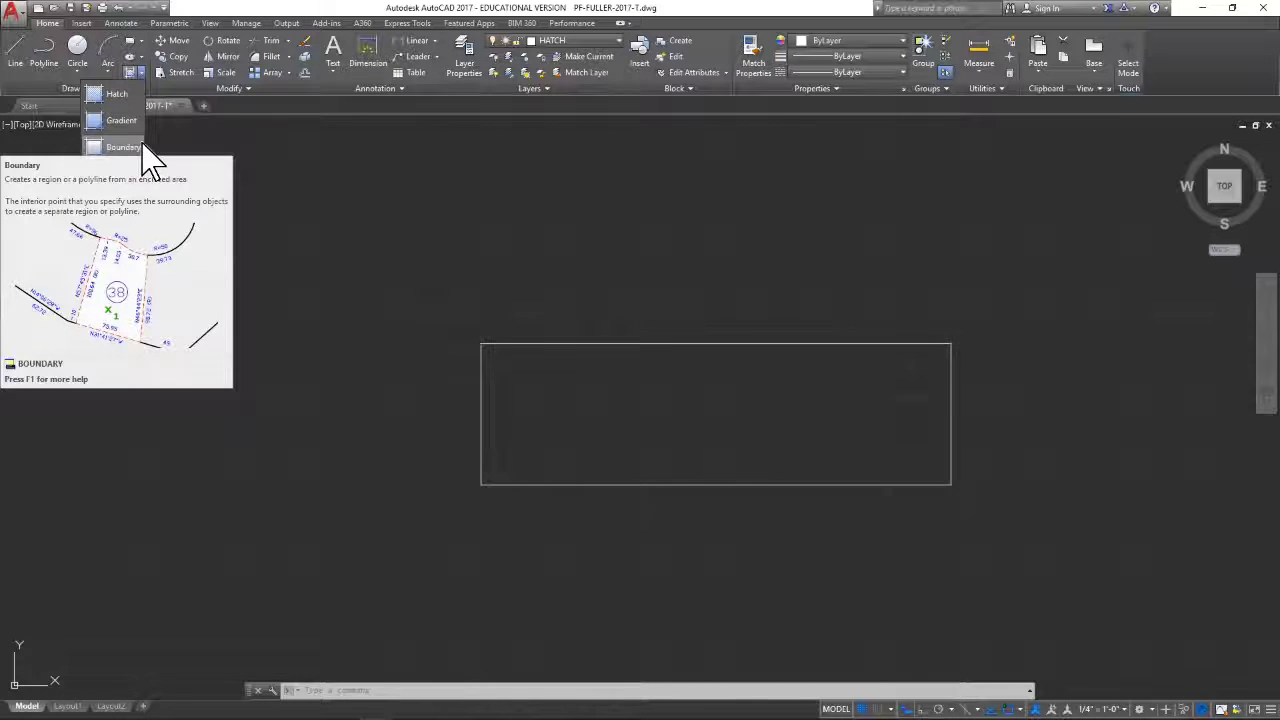
click(122, 95)
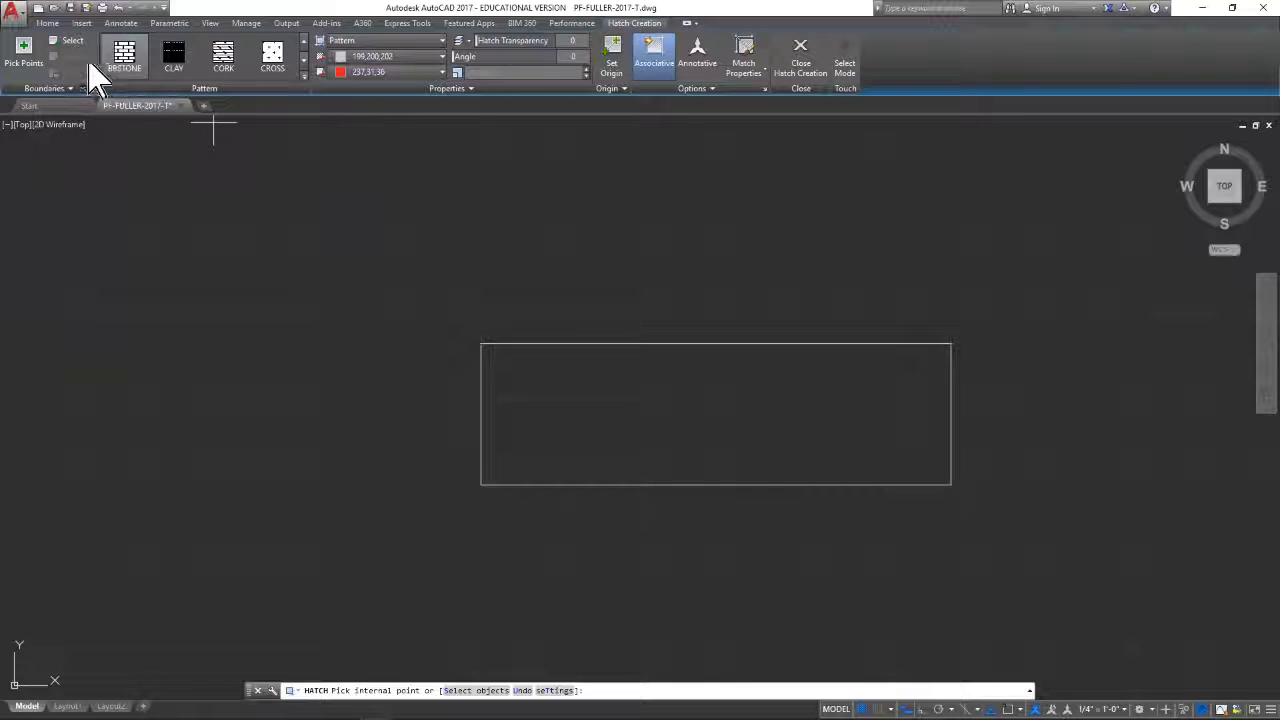
click(440, 43)
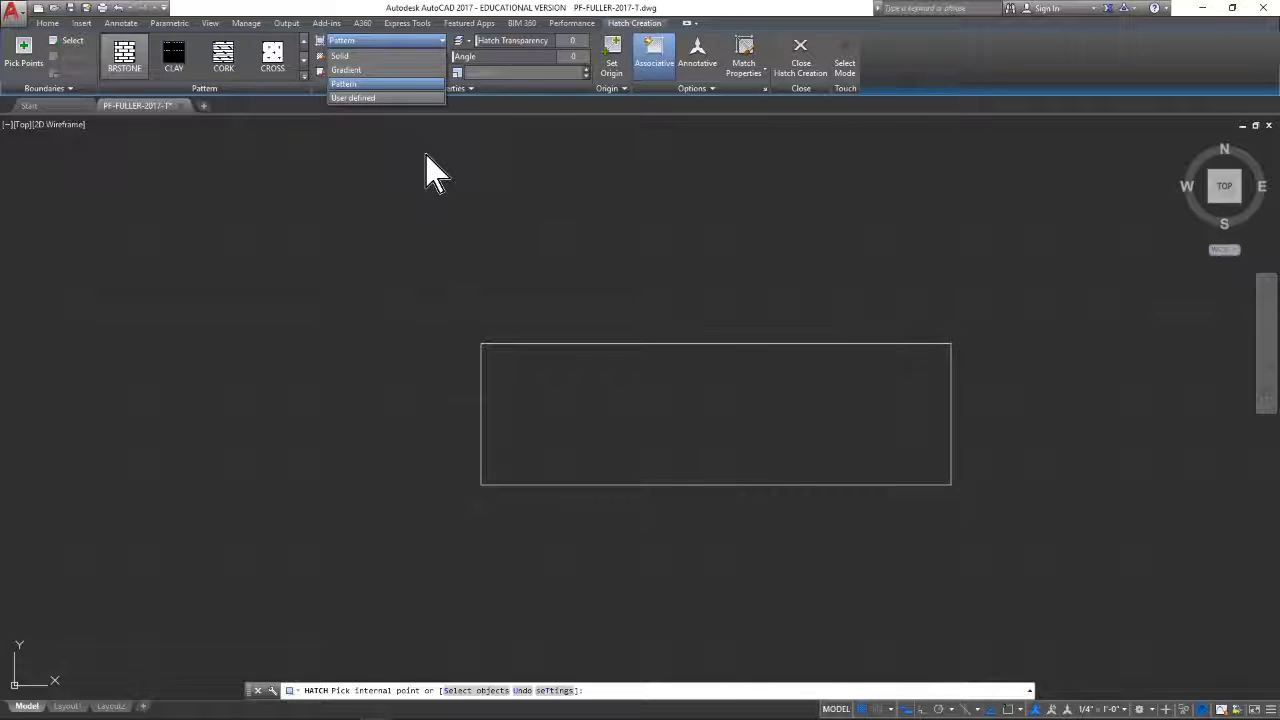
click(374, 98)
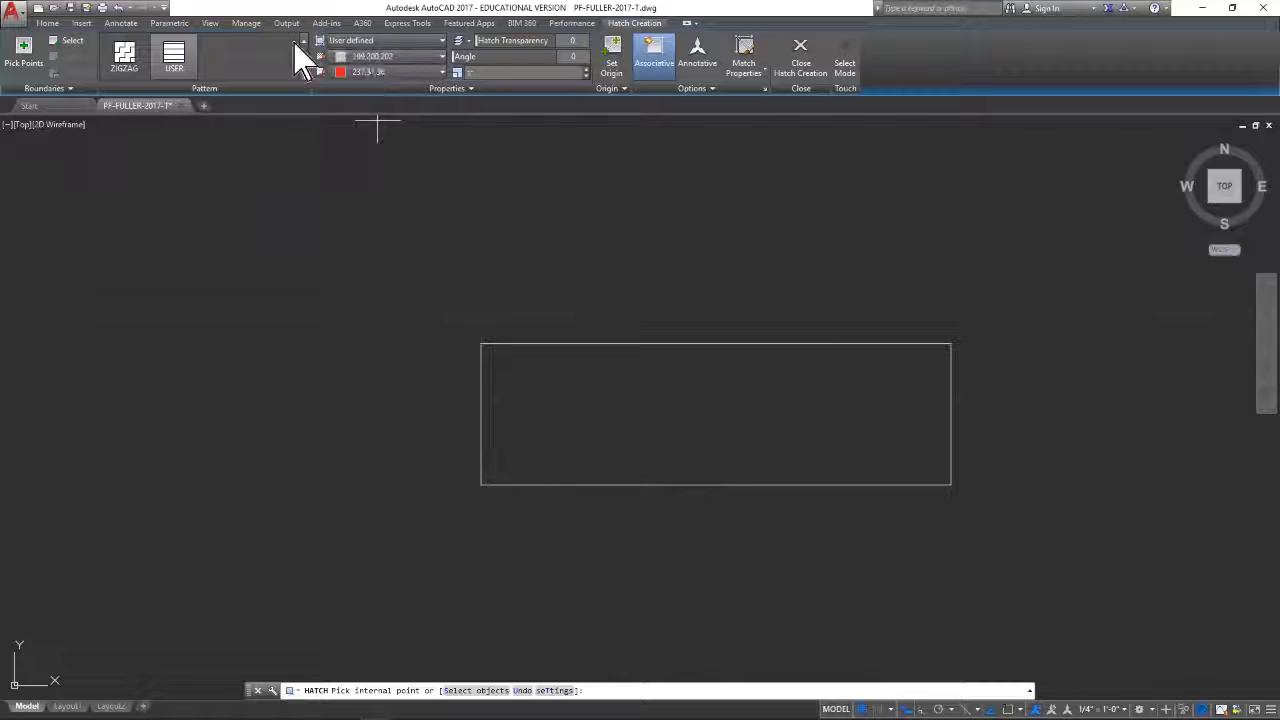
Set the background color of the hatch to 205,32,39, leaving the pattern color at 199,200,202
click(405, 57)
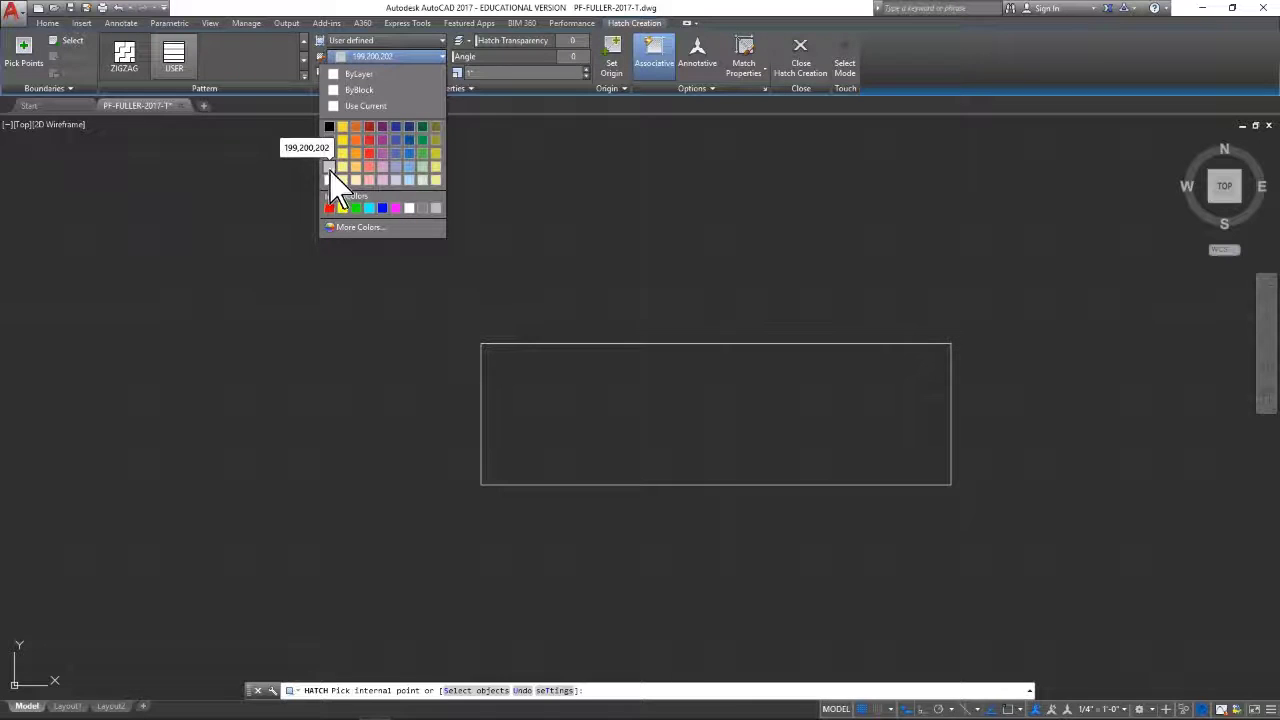
click(386, 60)
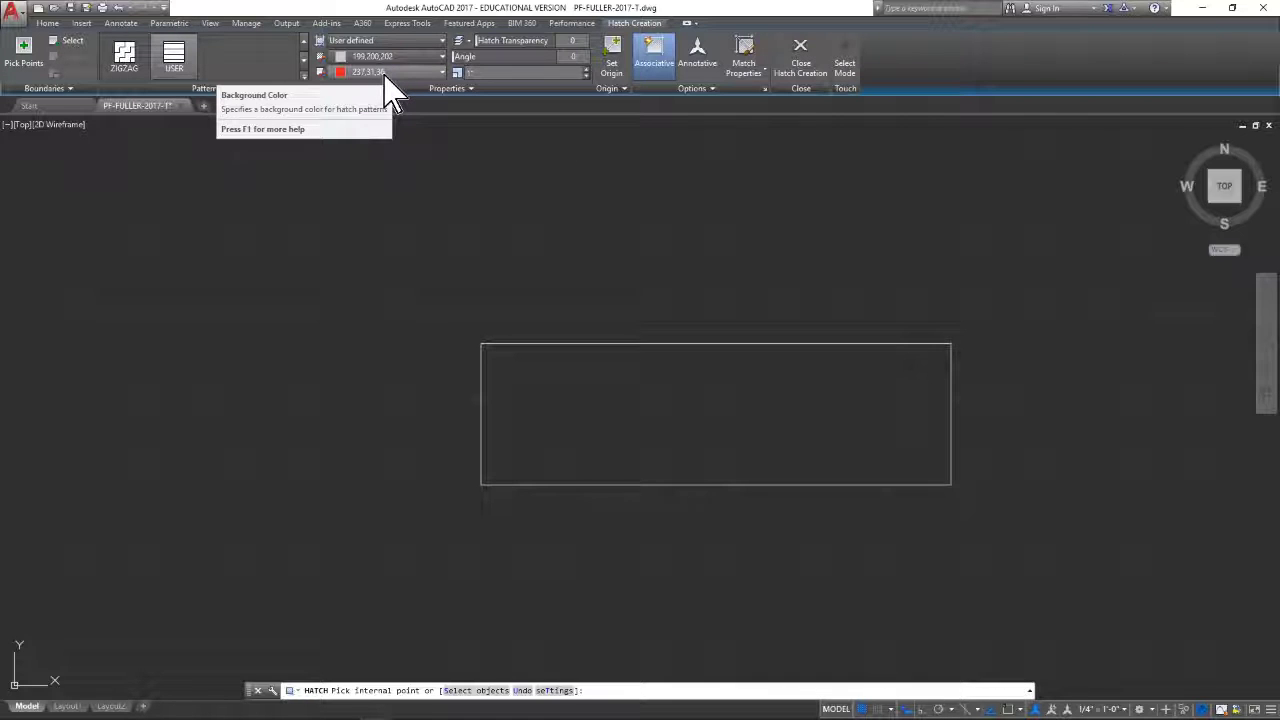
click(384, 72)
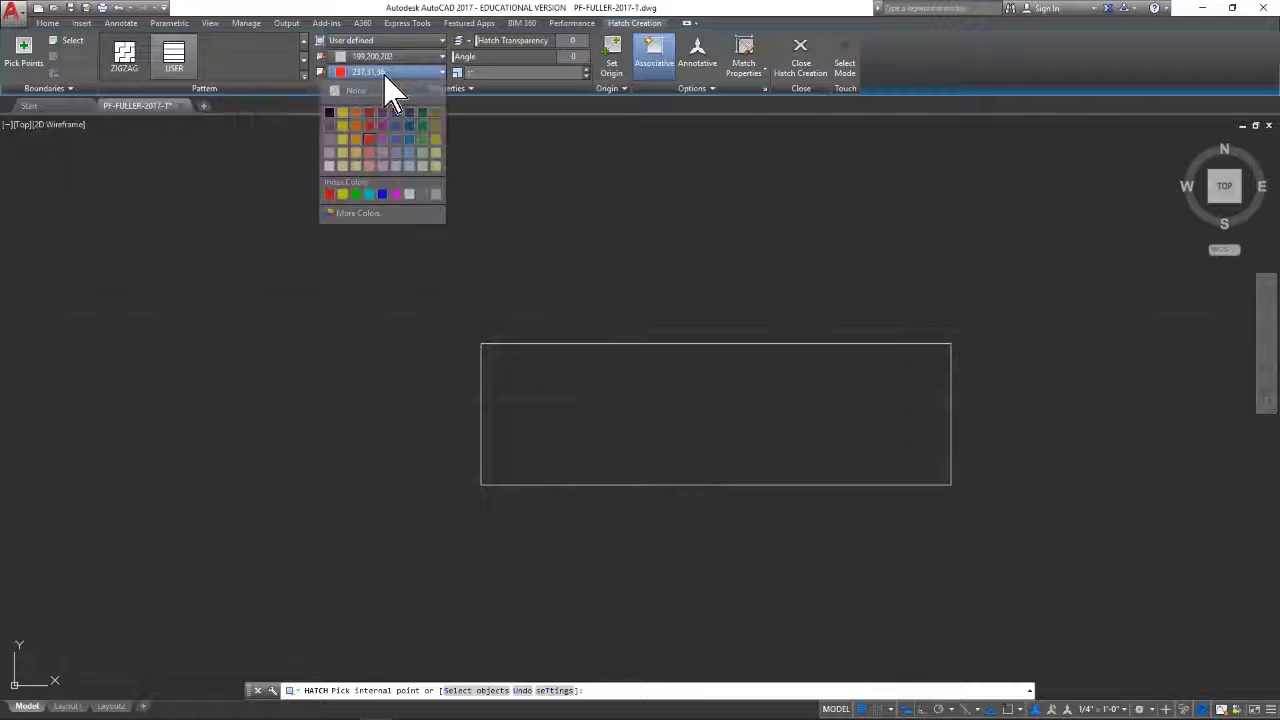
click(370, 136)
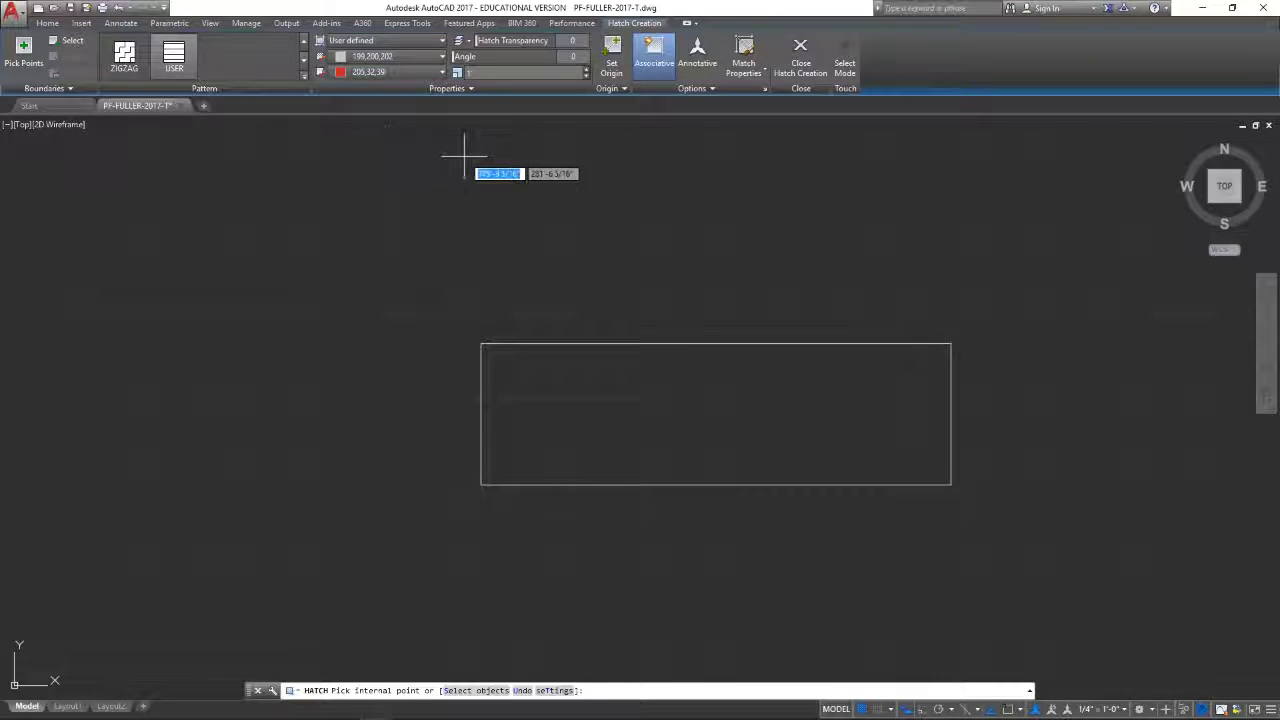
Choose the BRSTONE pattern for the hatch
scroll(220, 72, up, 6)
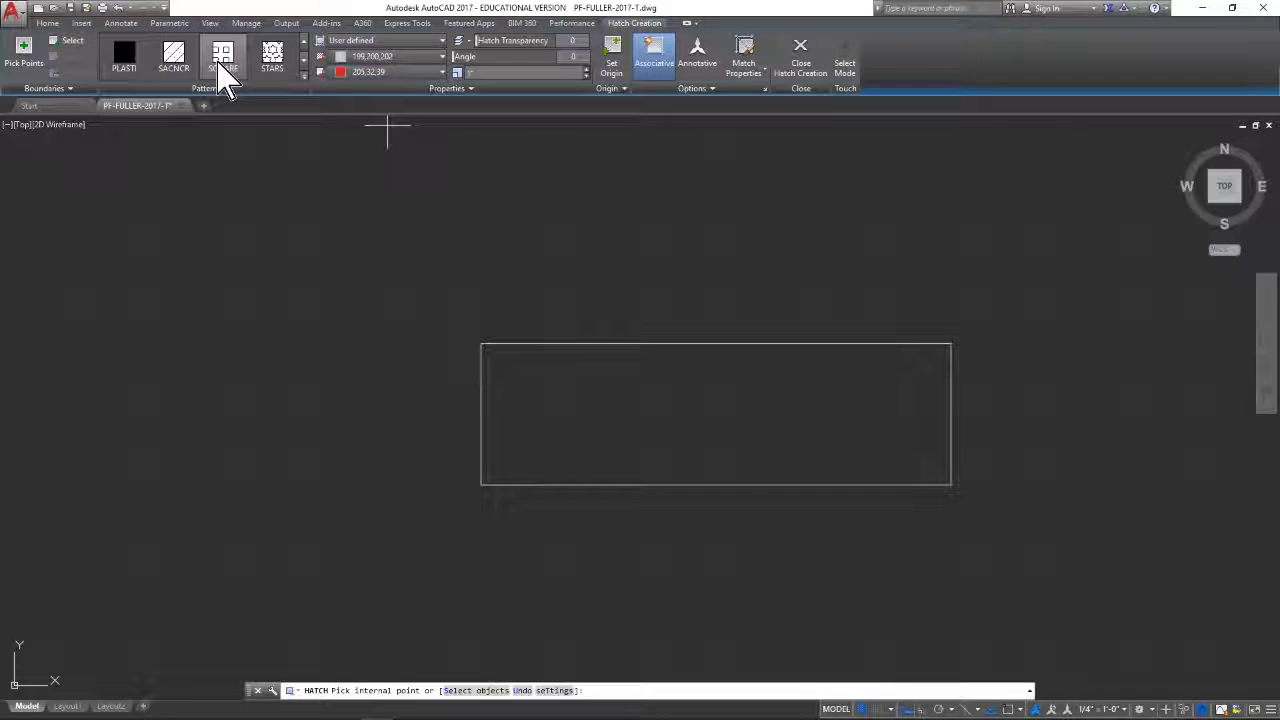
scroll(225, 75, up, 6)
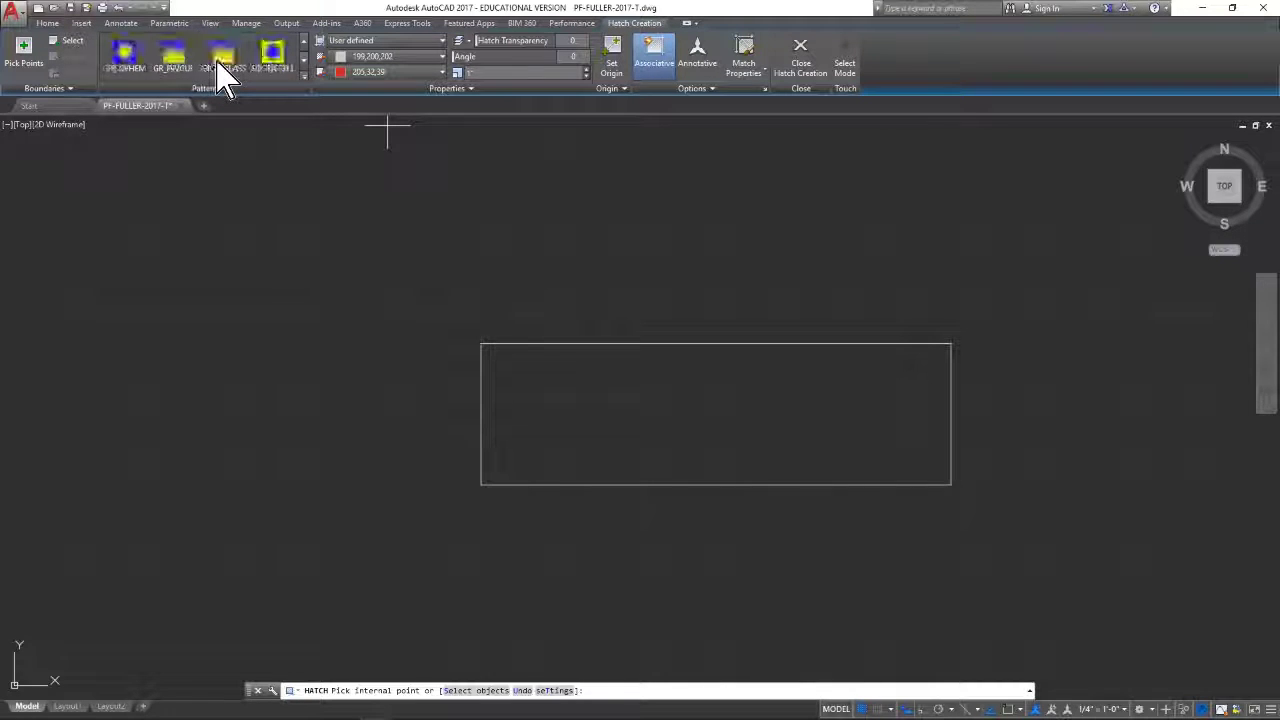
scroll(225, 80, up, 1)
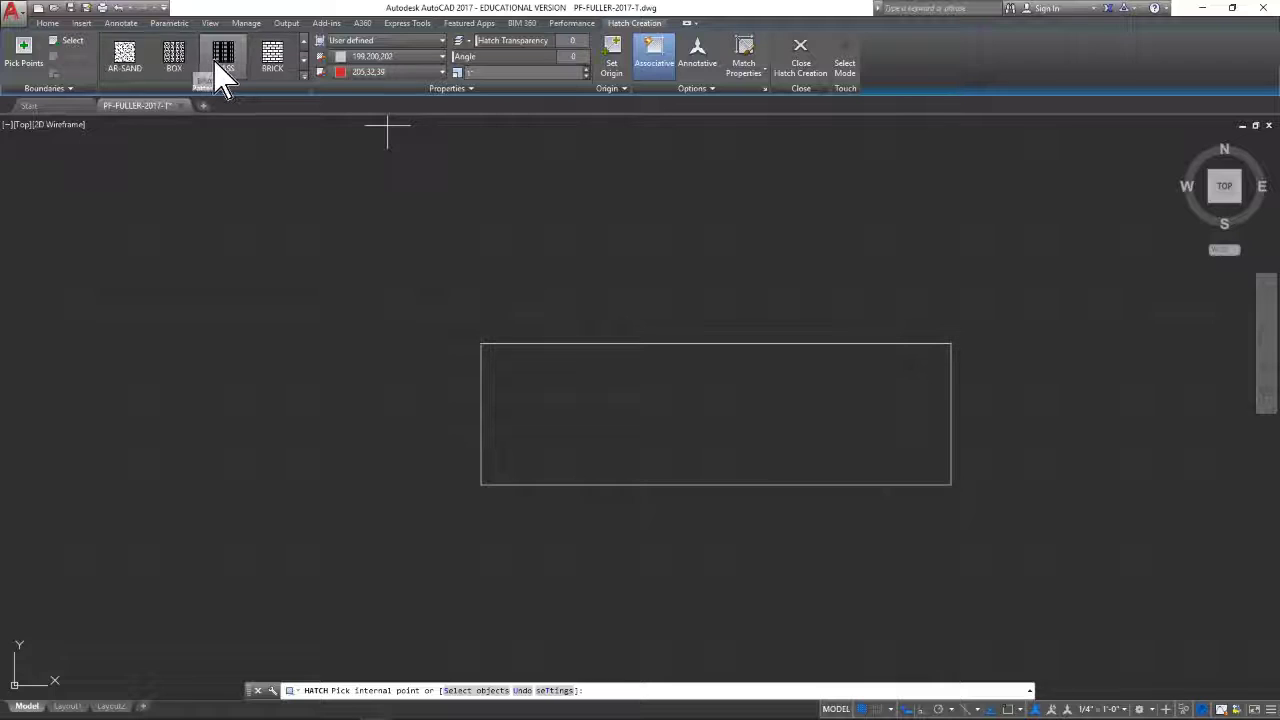
scroll(220, 75, down, 1)
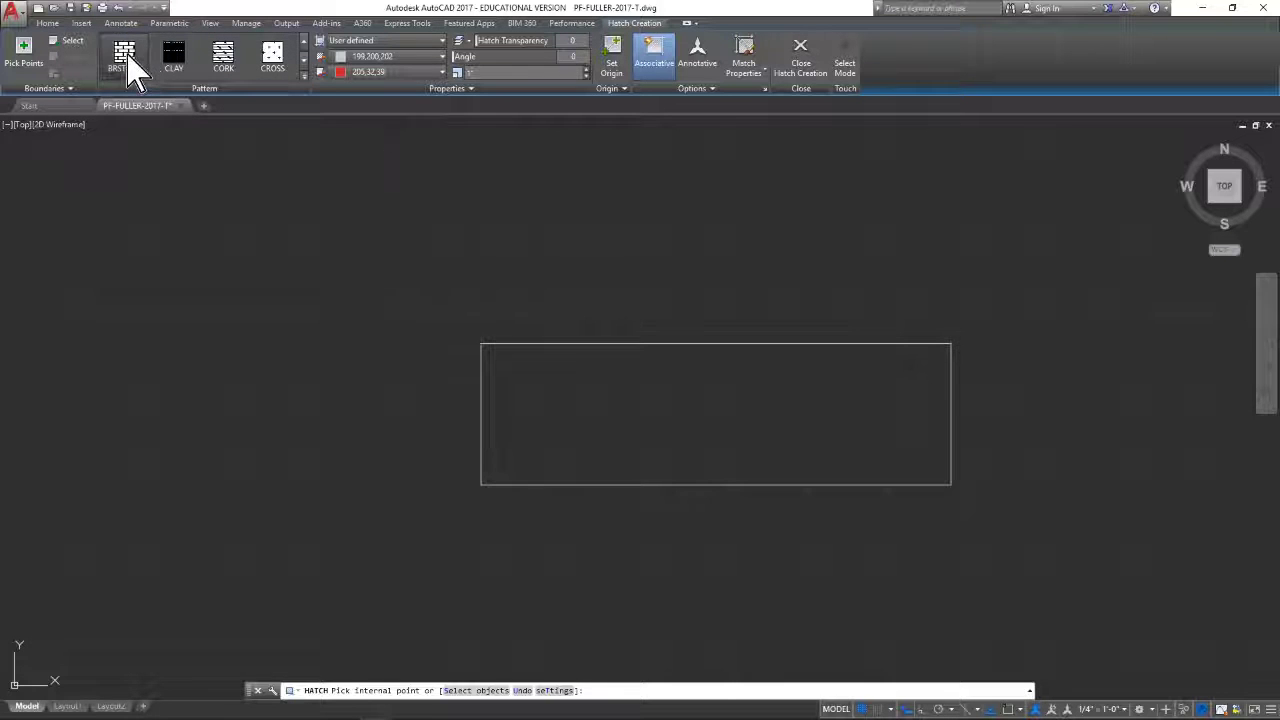
click(138, 70)
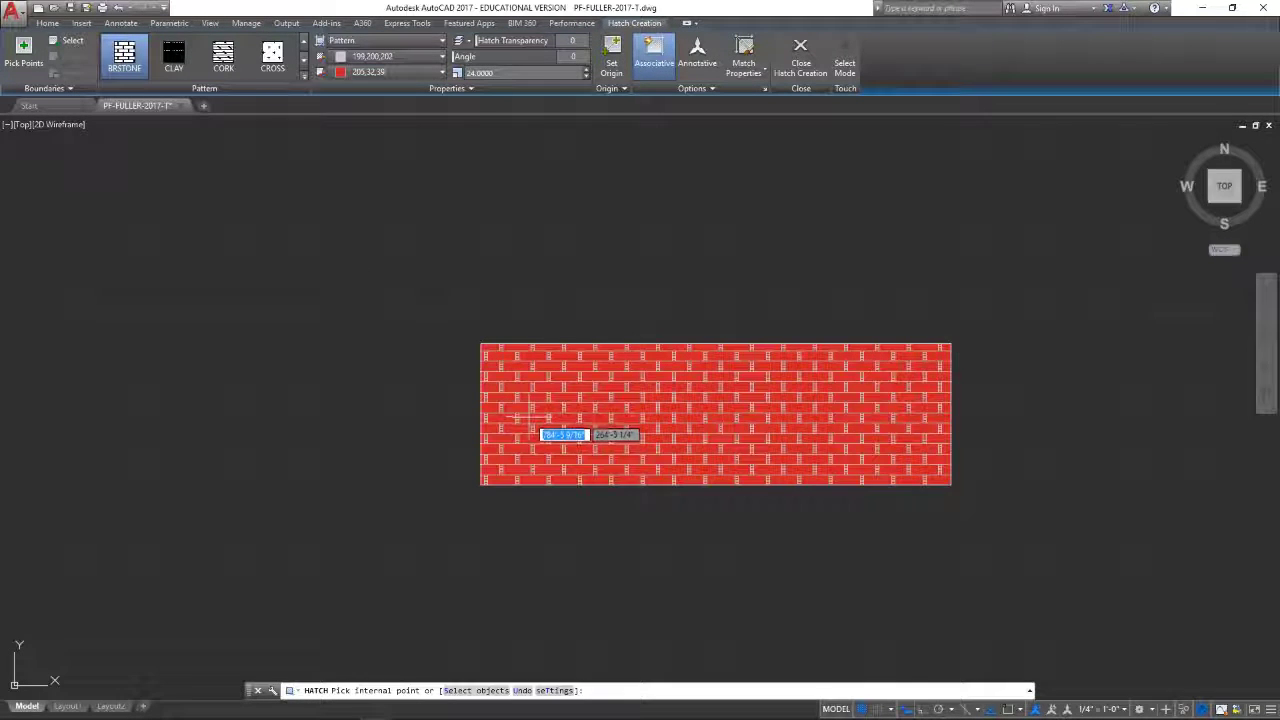
Set the hatch scale to 15, fill the empty rectangle with the brick pattern and end the hatch
scroll(357, 343, down, 9)
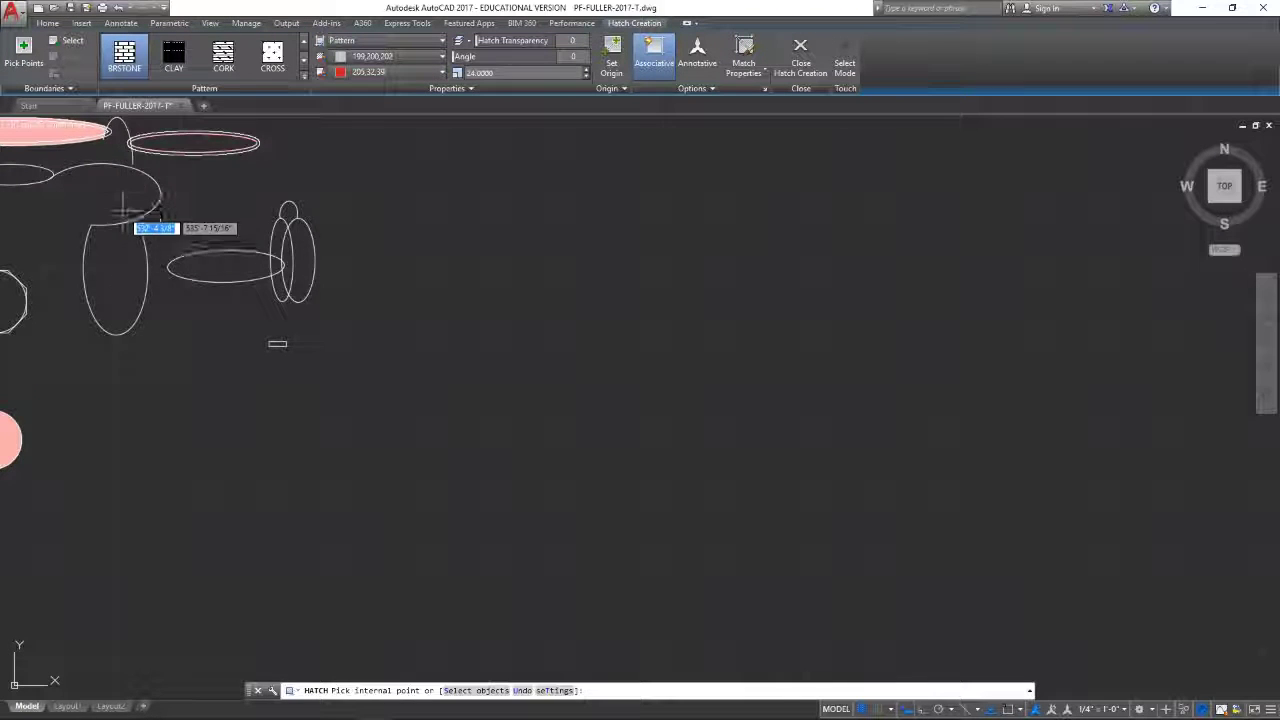
middle_drag(122, 213, 335, 275)
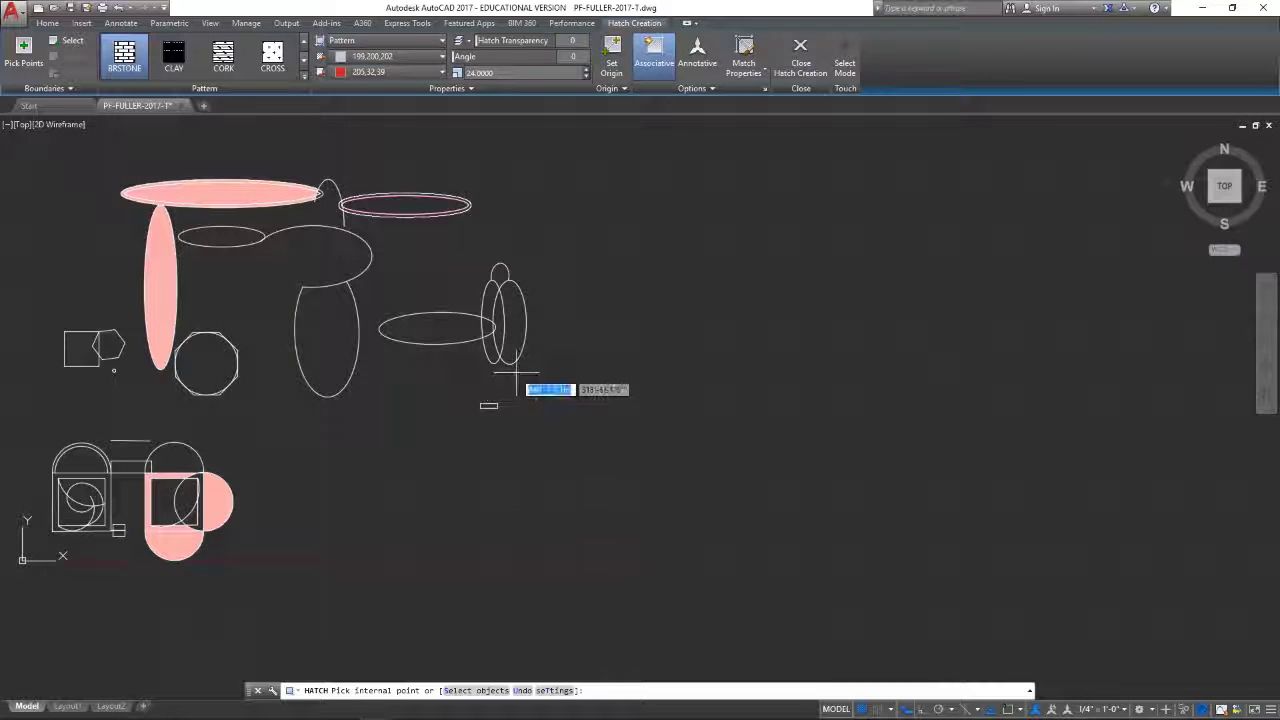
scroll(516, 378, down, 3)
scroll(514, 385, up, 6)
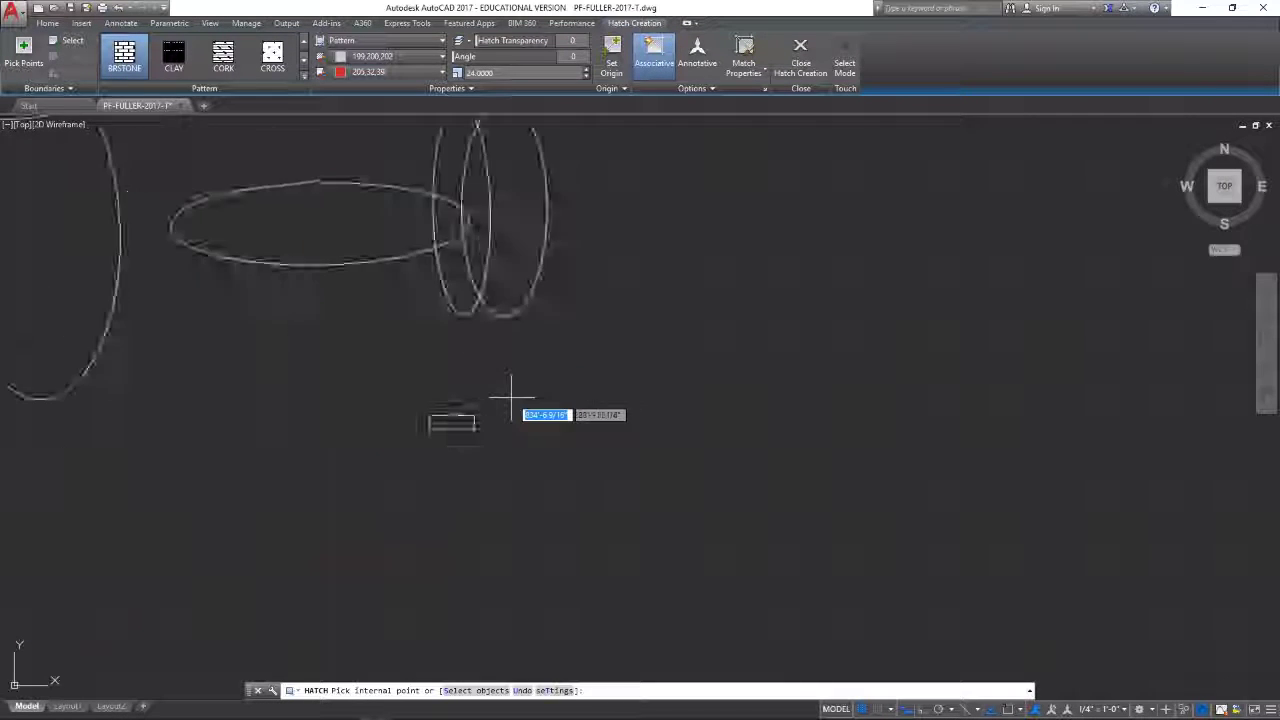
mouse_move(405, 408)
middle_down()
mouse_move(503, 391)
mouse_move(449, 232)
middle_up()
scroll(440, 383, up, 3)
scroll(457, 423, up, 2)
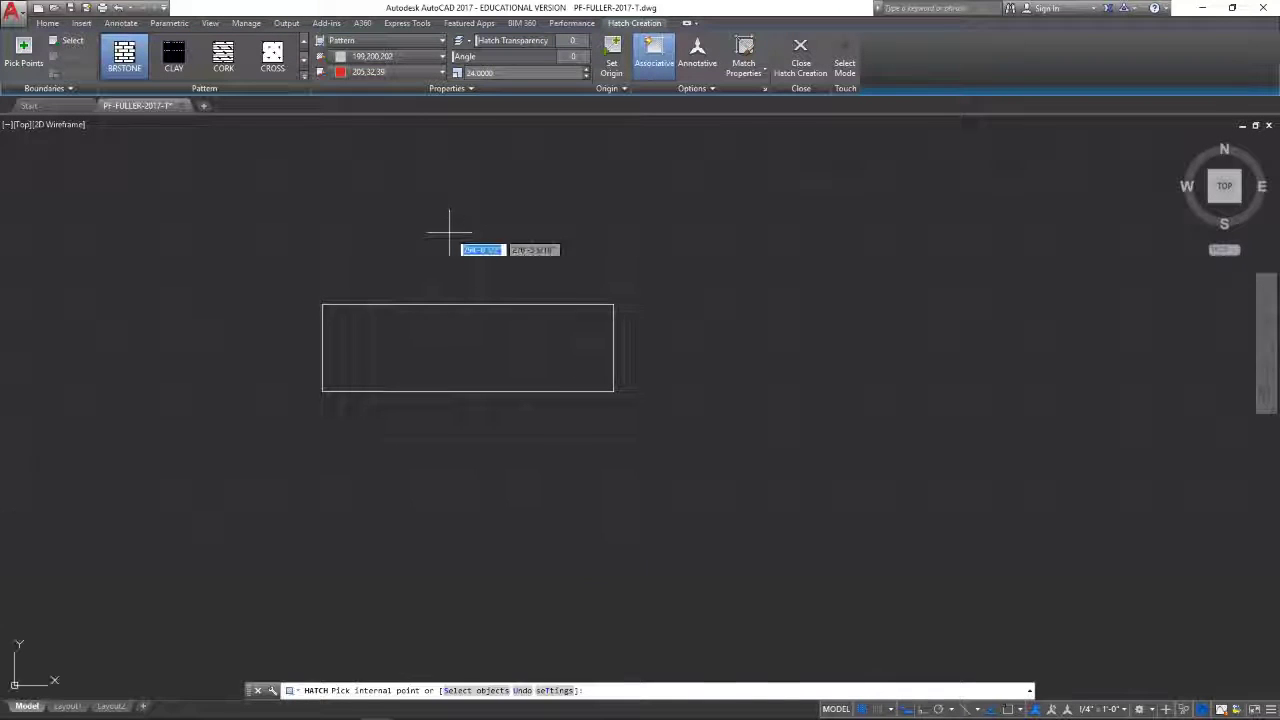
click(445, 370)
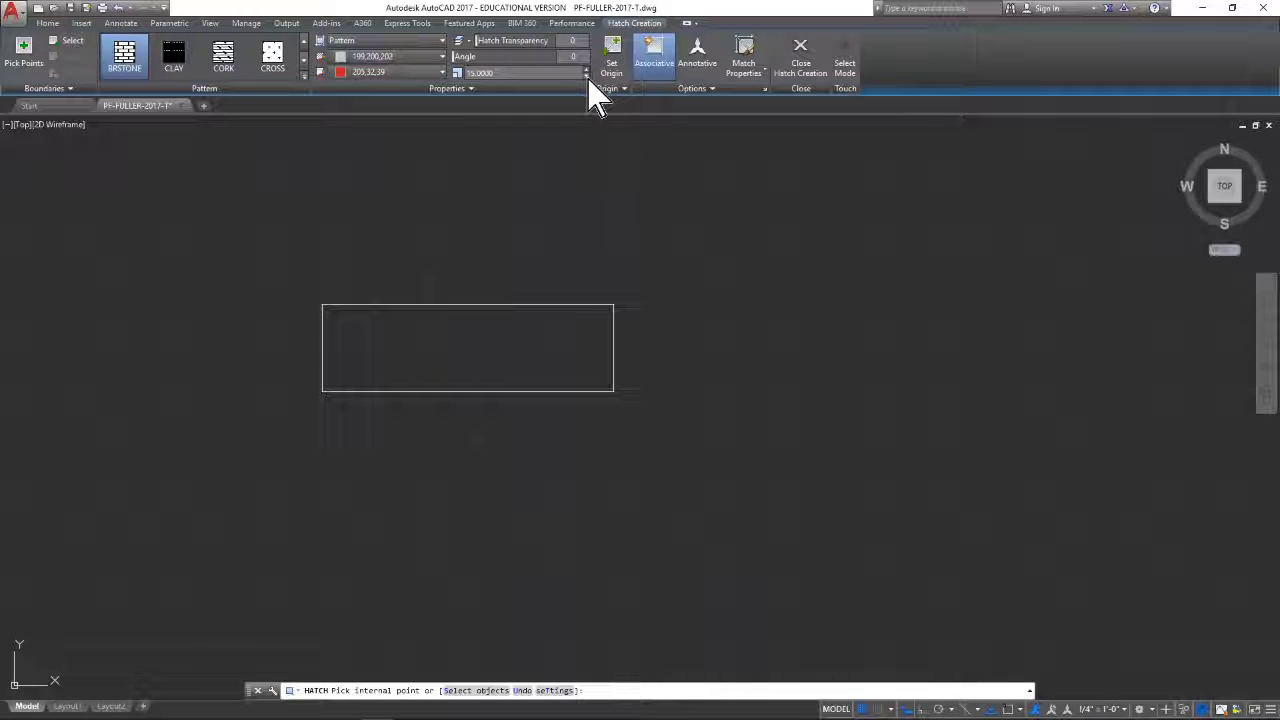
click(492, 353)
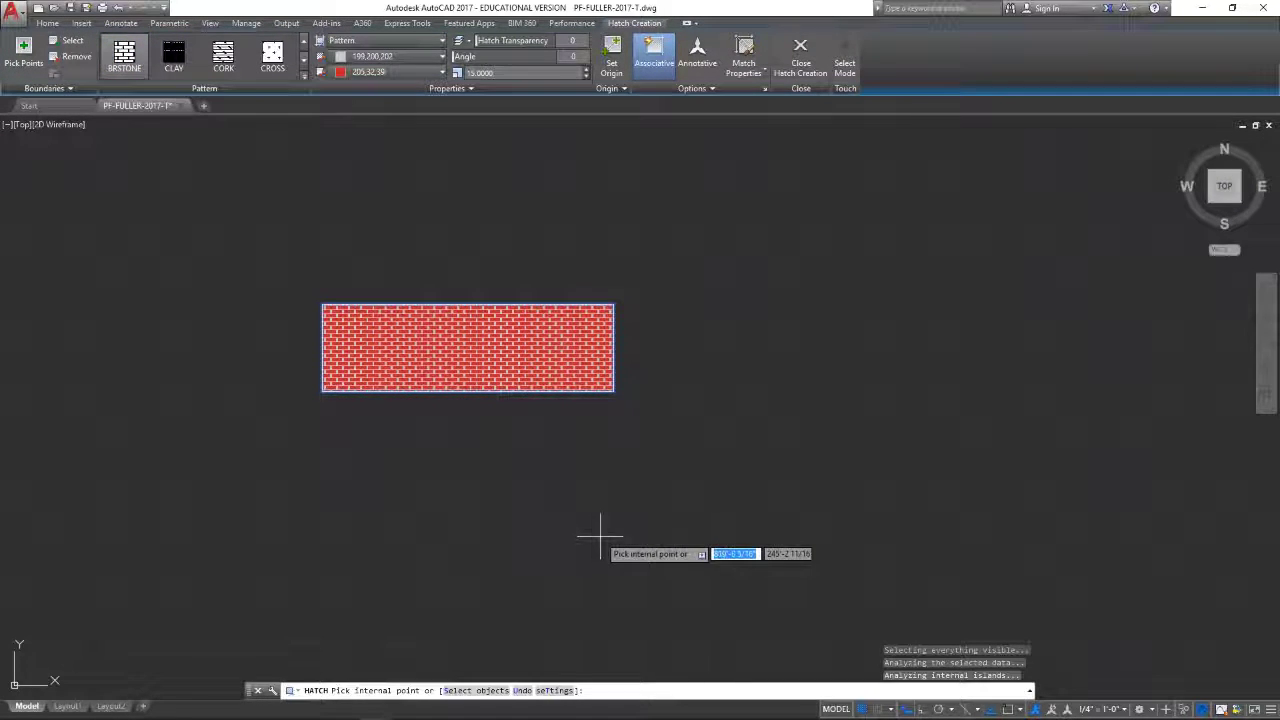
key(Escape)
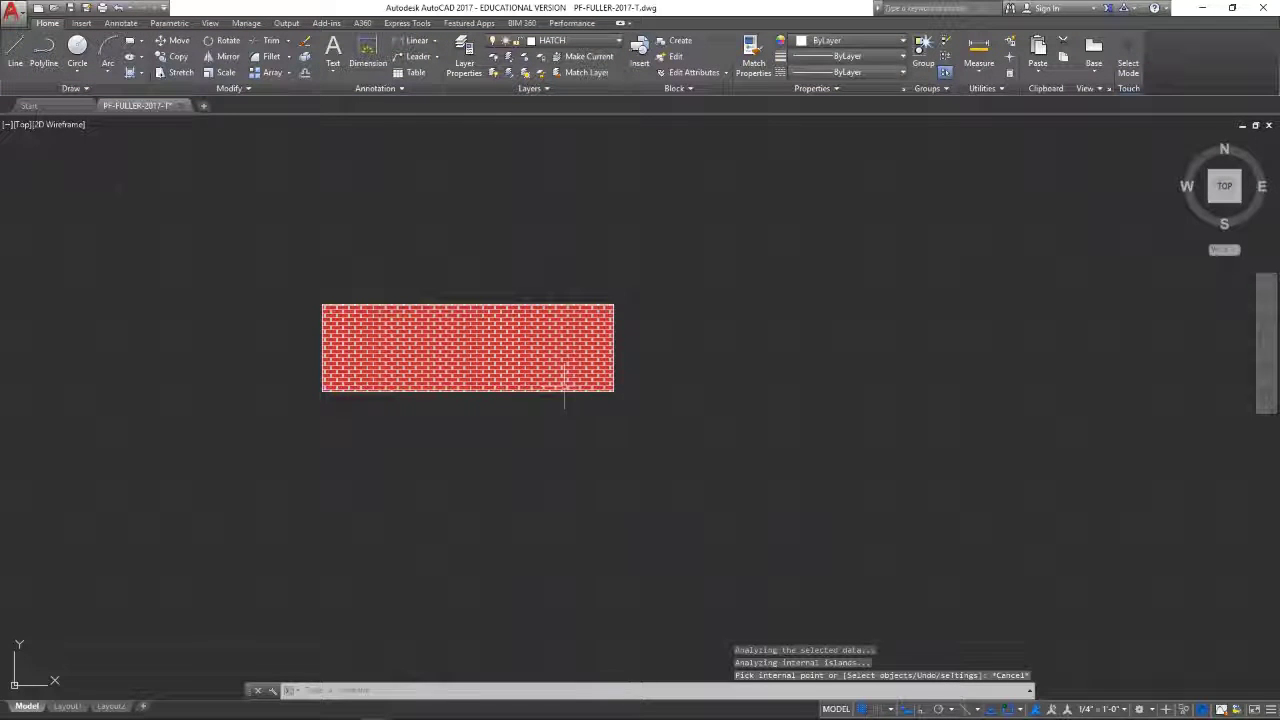
Draw a second rectangle just above the brick-filled one, about as wide but less tall
scroll(379, 306, down, 3)
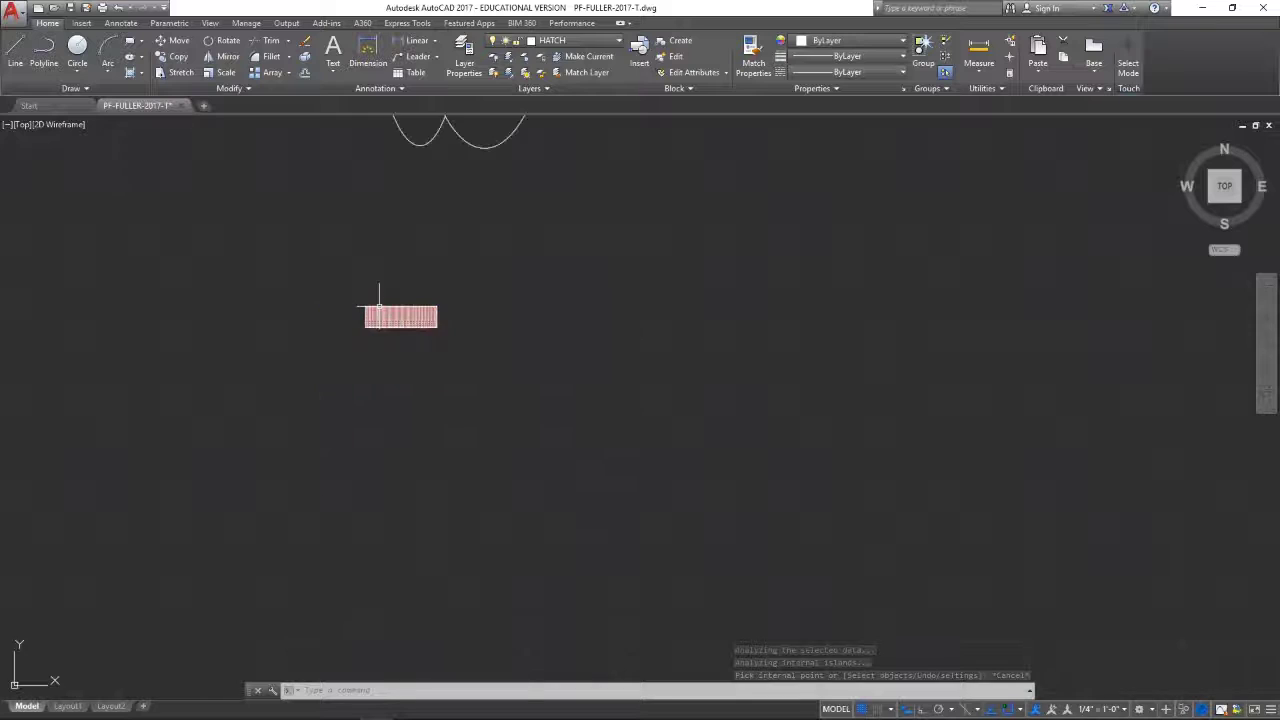
scroll(379, 306, up, 5)
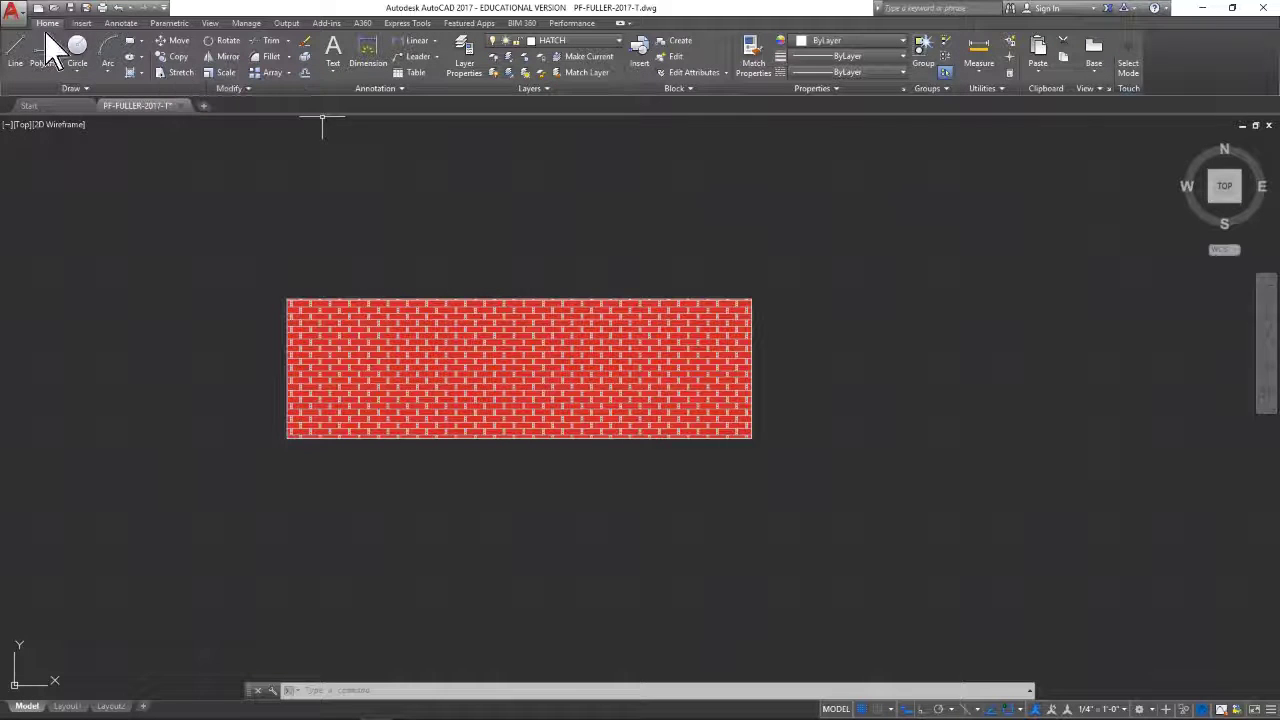
click(131, 42)
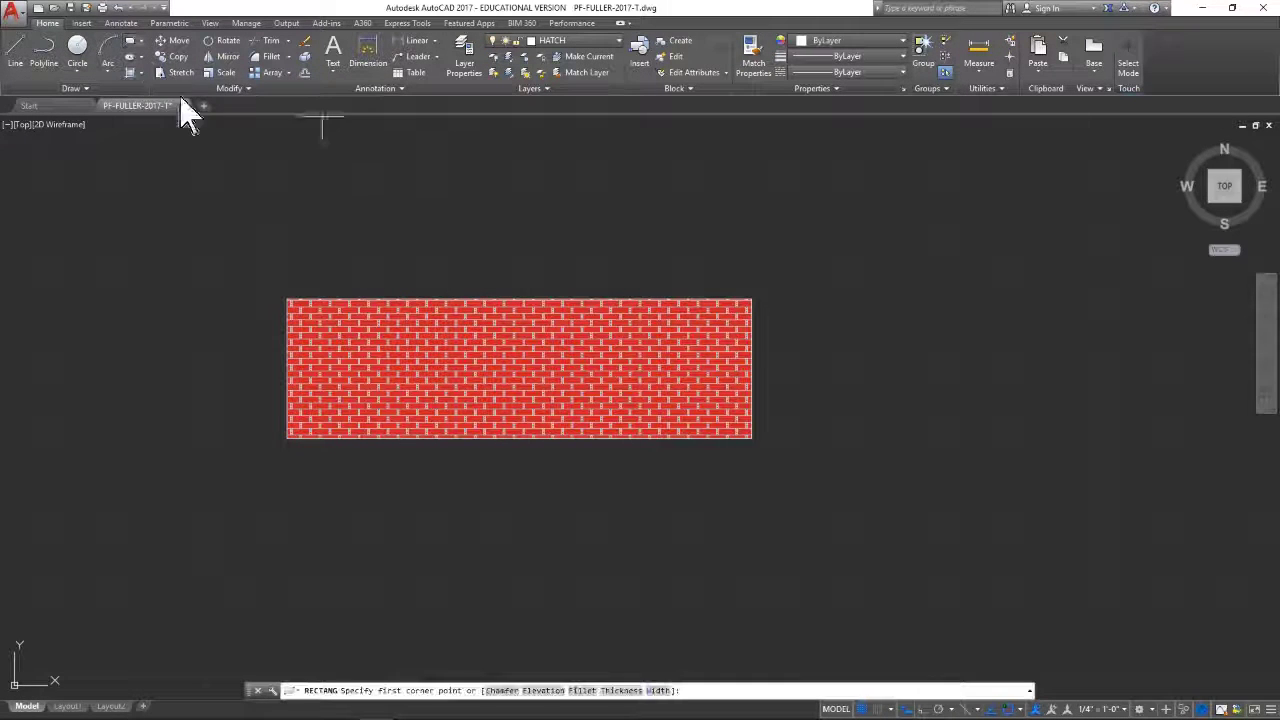
click(285, 191)
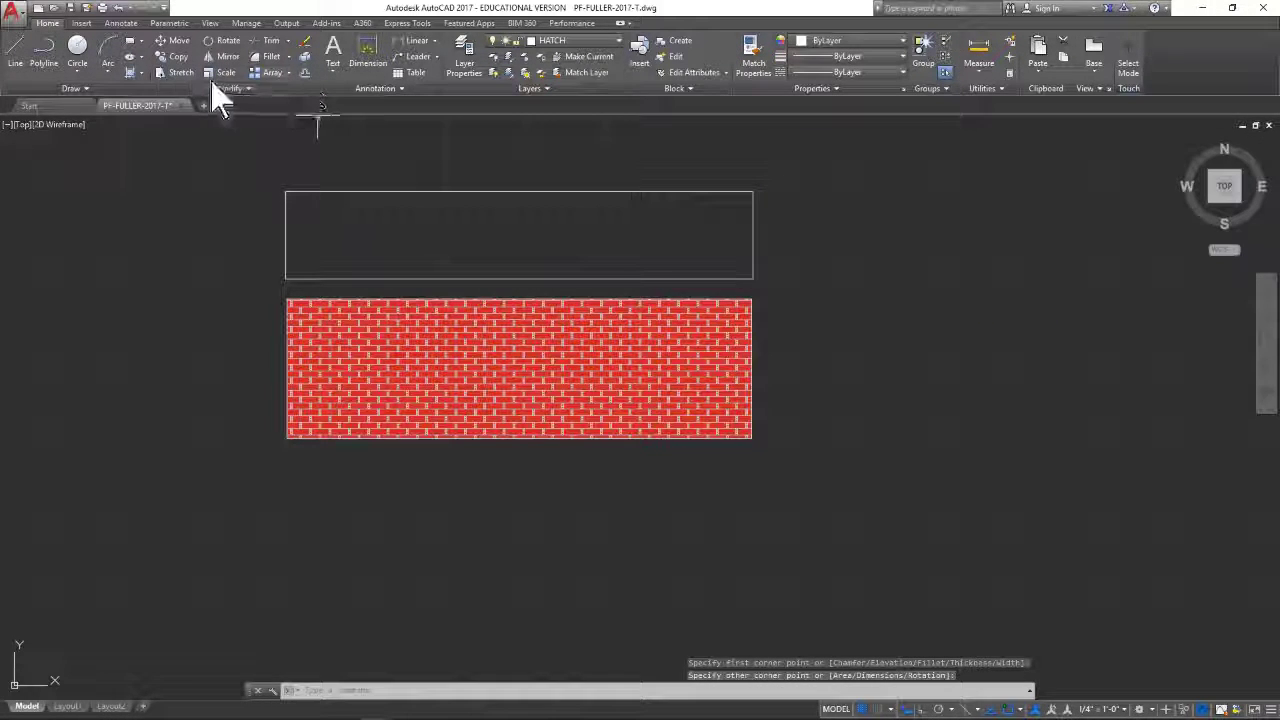
Start another hatch with its type set to Pattern
click(131, 76)
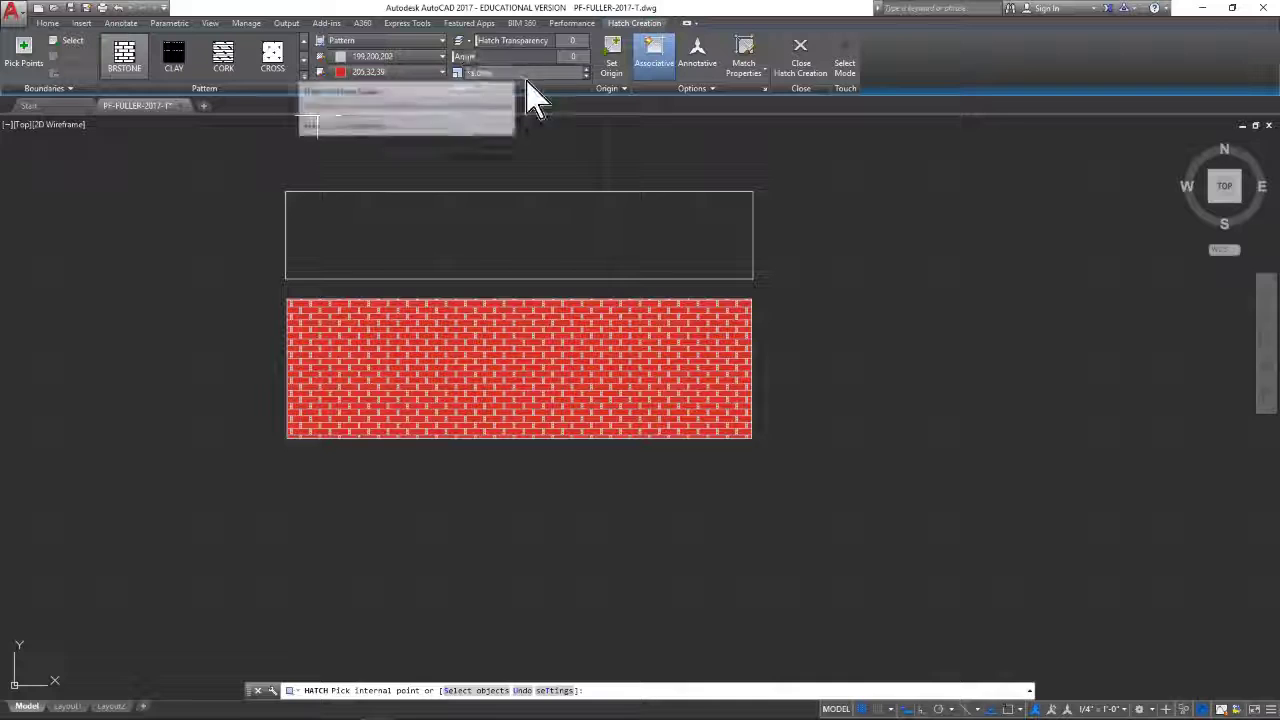
click(398, 44)
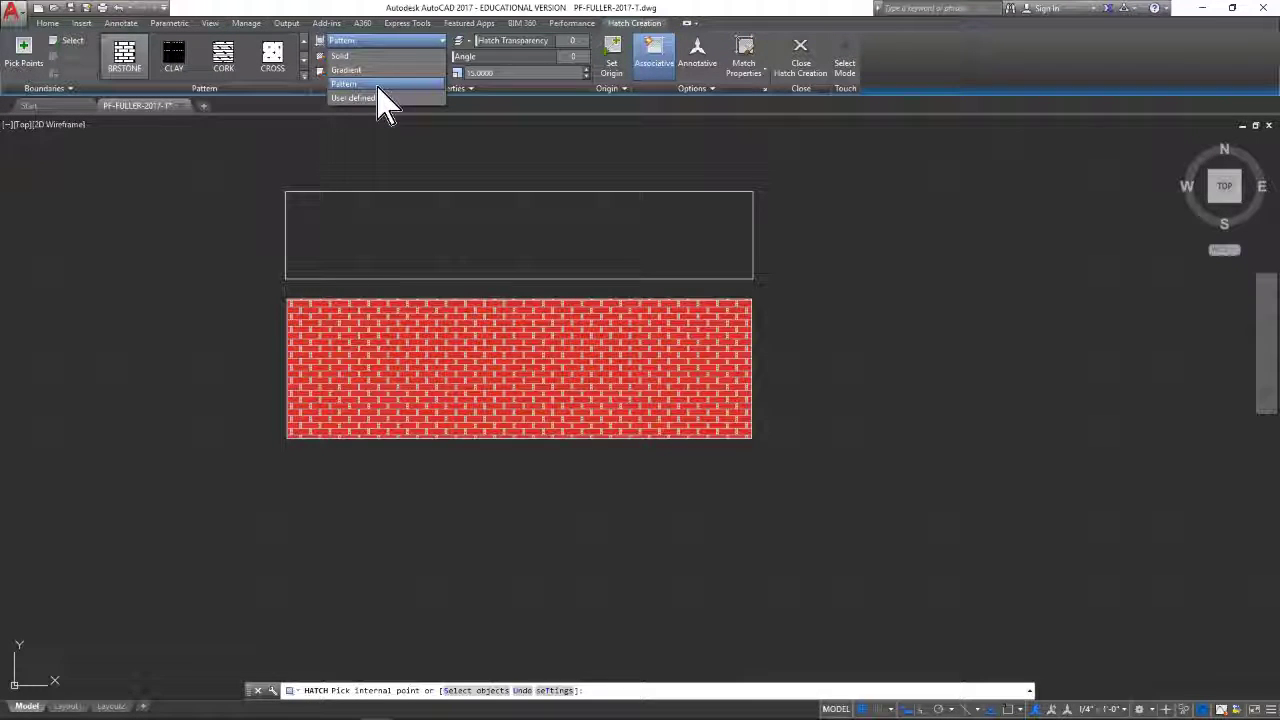
click(382, 80)
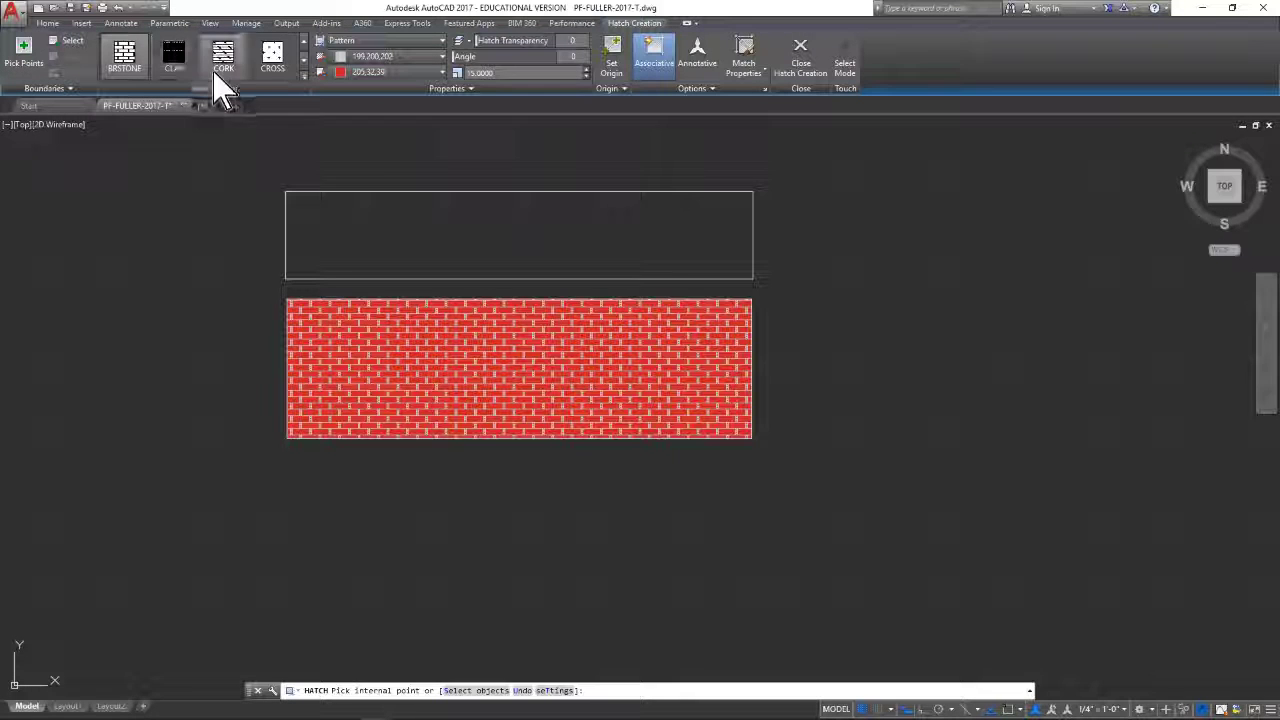
Choose the STEEL pattern for the second hatch and set its scale to 24
click(303, 61)
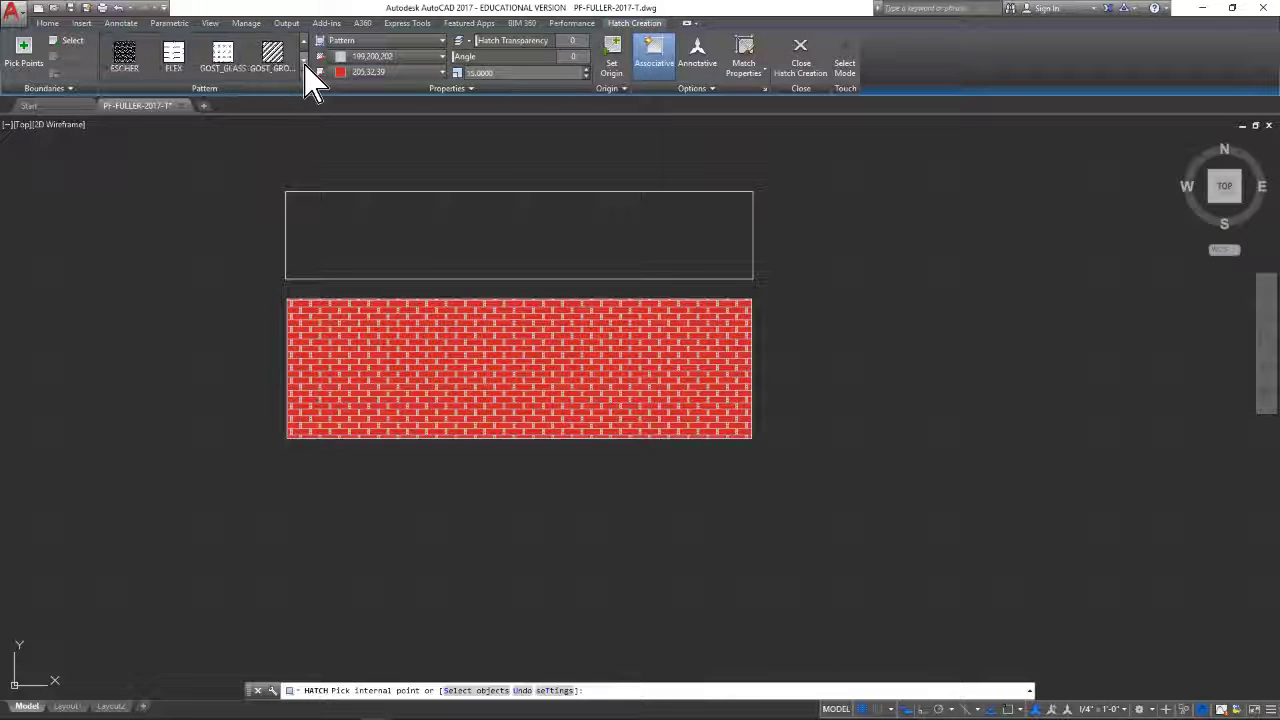
click(304, 62)
click(304, 62)
click(304, 62)
click(304, 62)
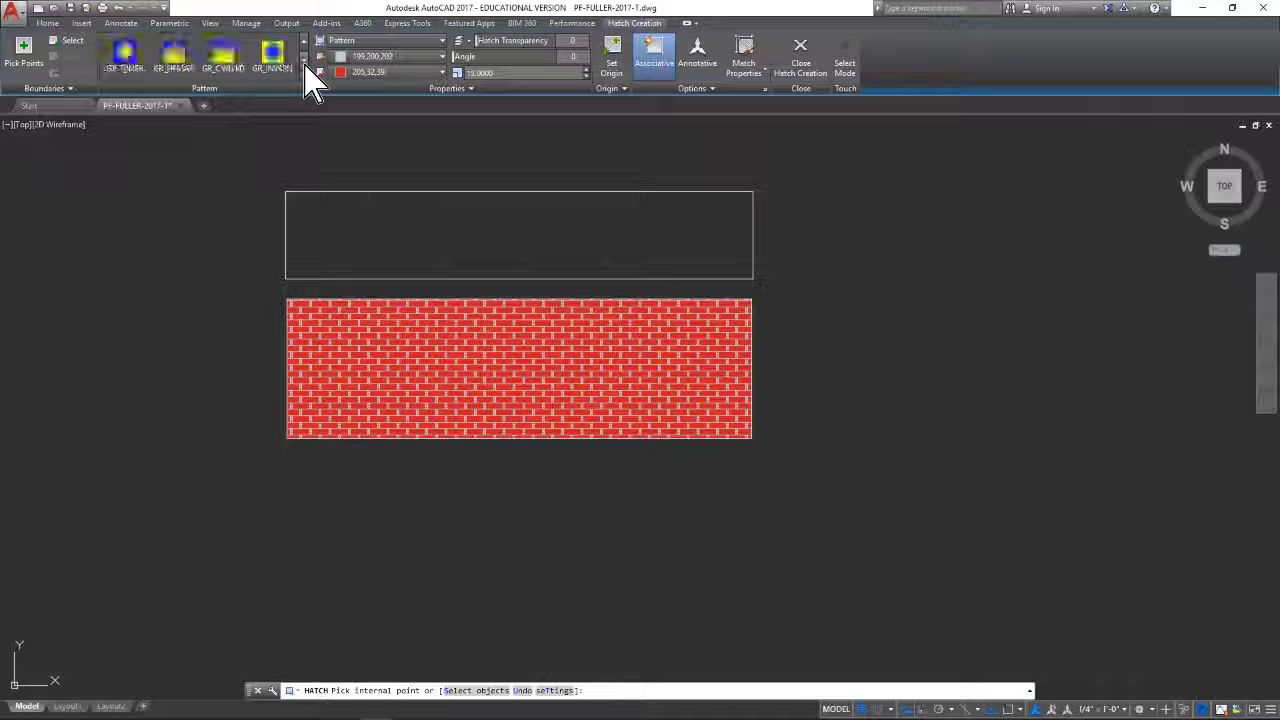
click(304, 62)
click(304, 62)
click(304, 62)
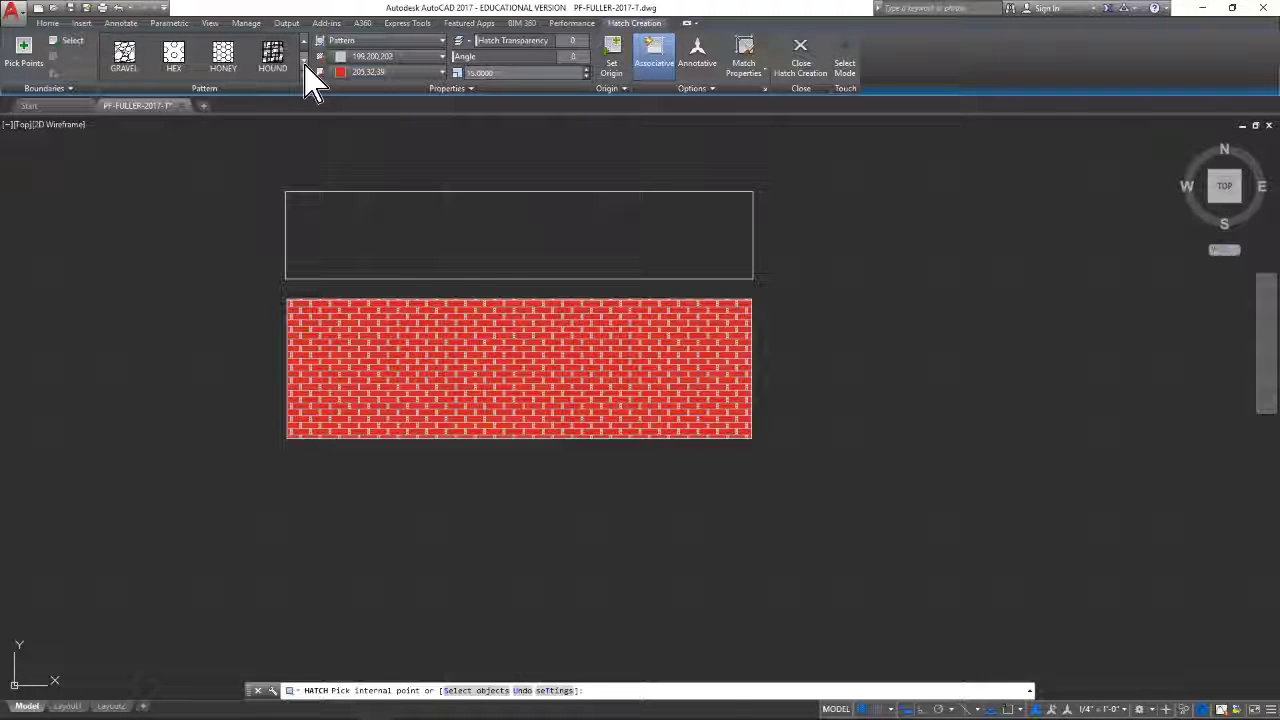
click(306, 68)
click(306, 68)
click(306, 68)
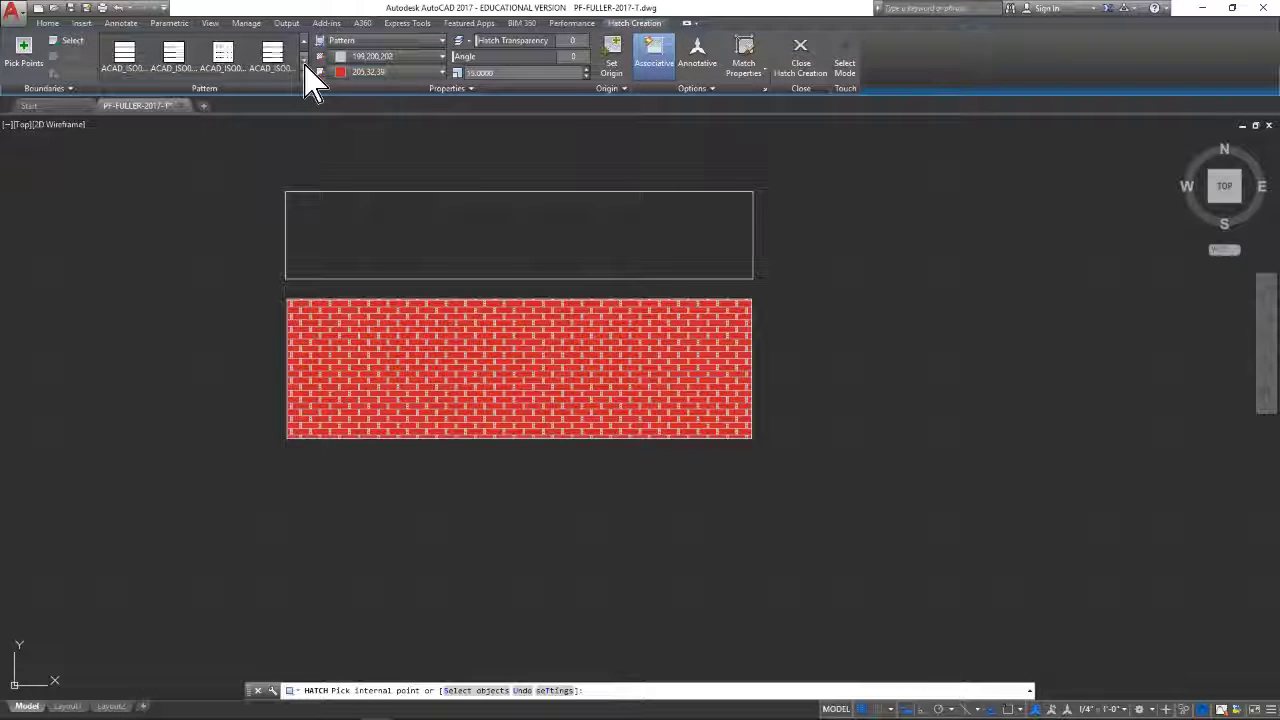
click(305, 66)
click(305, 66)
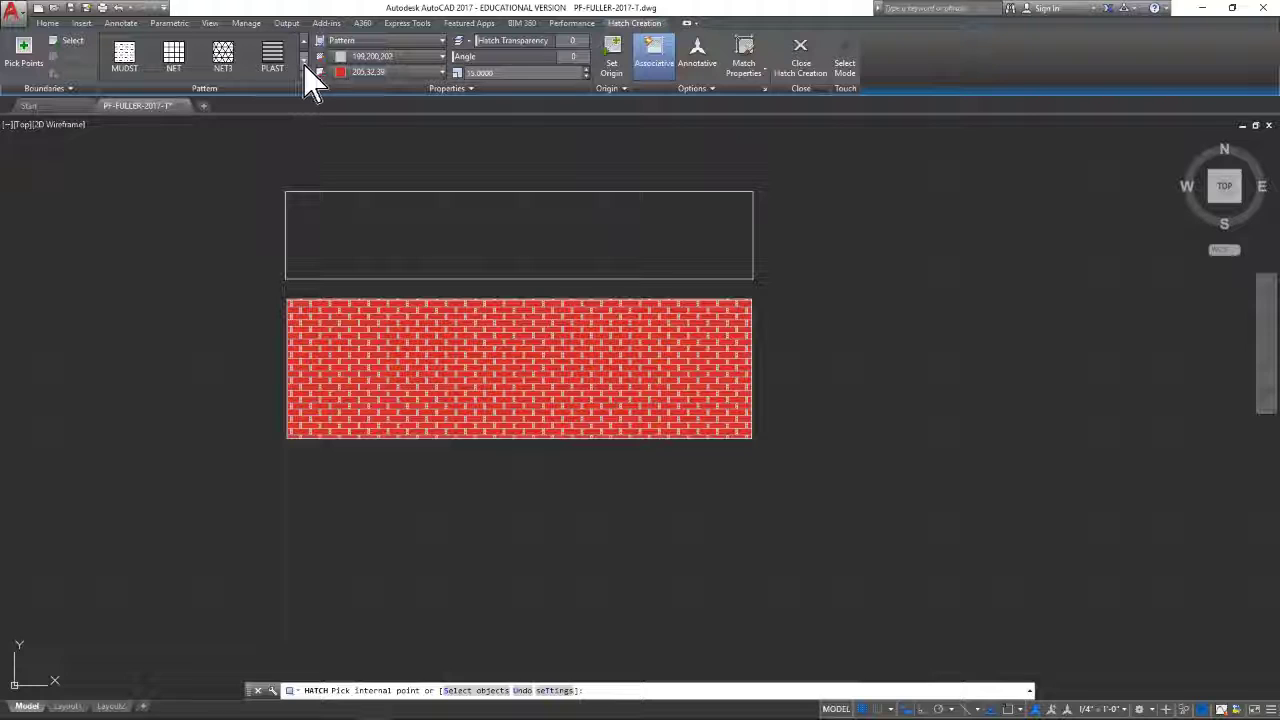
click(306, 68)
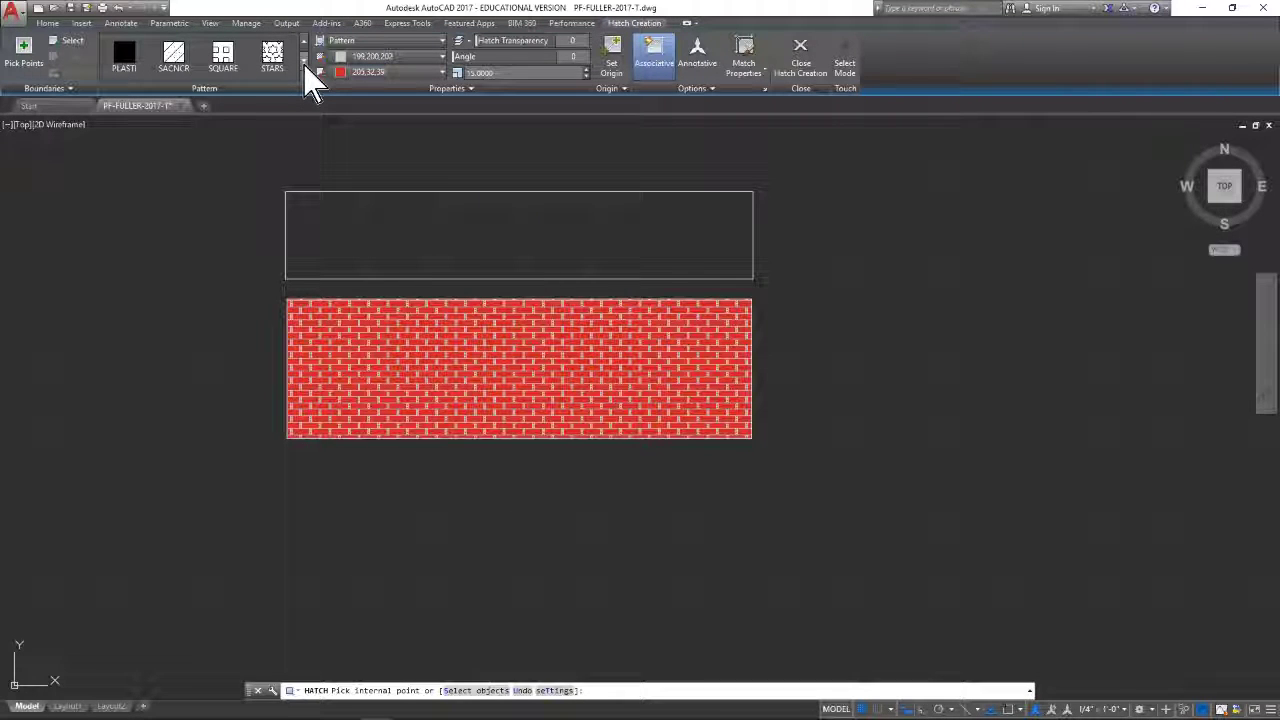
click(306, 68)
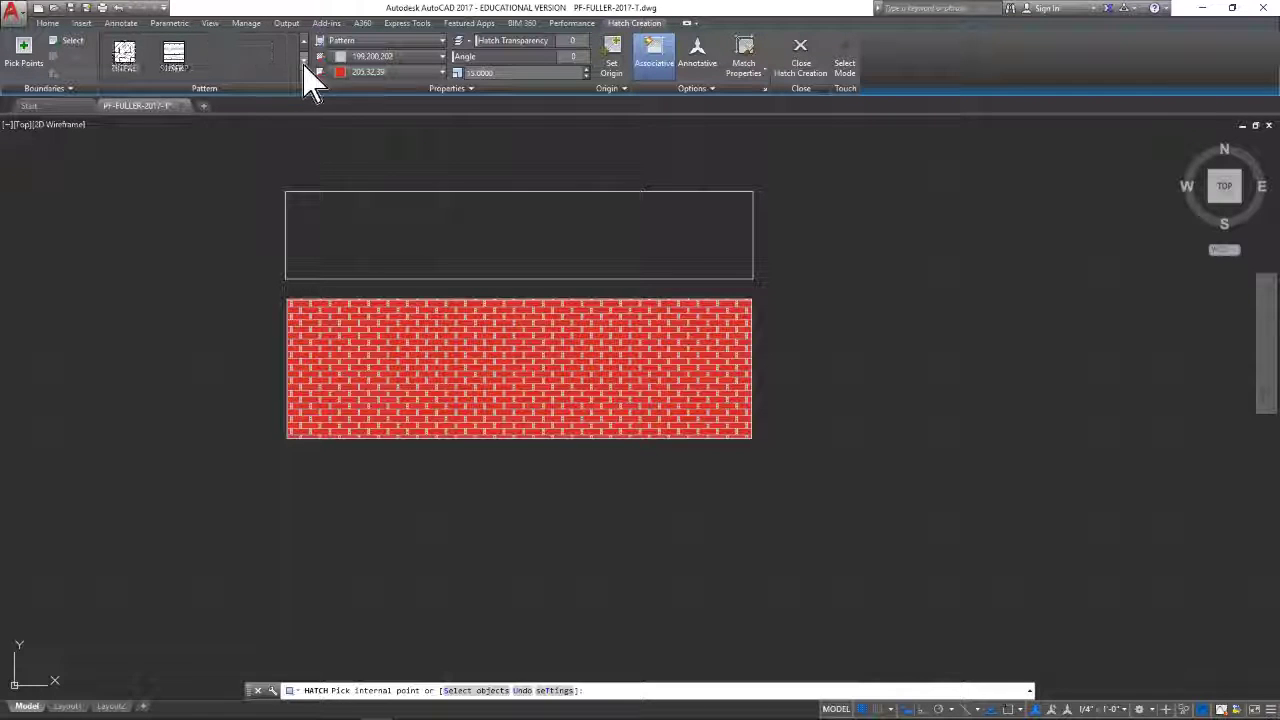
click(306, 50)
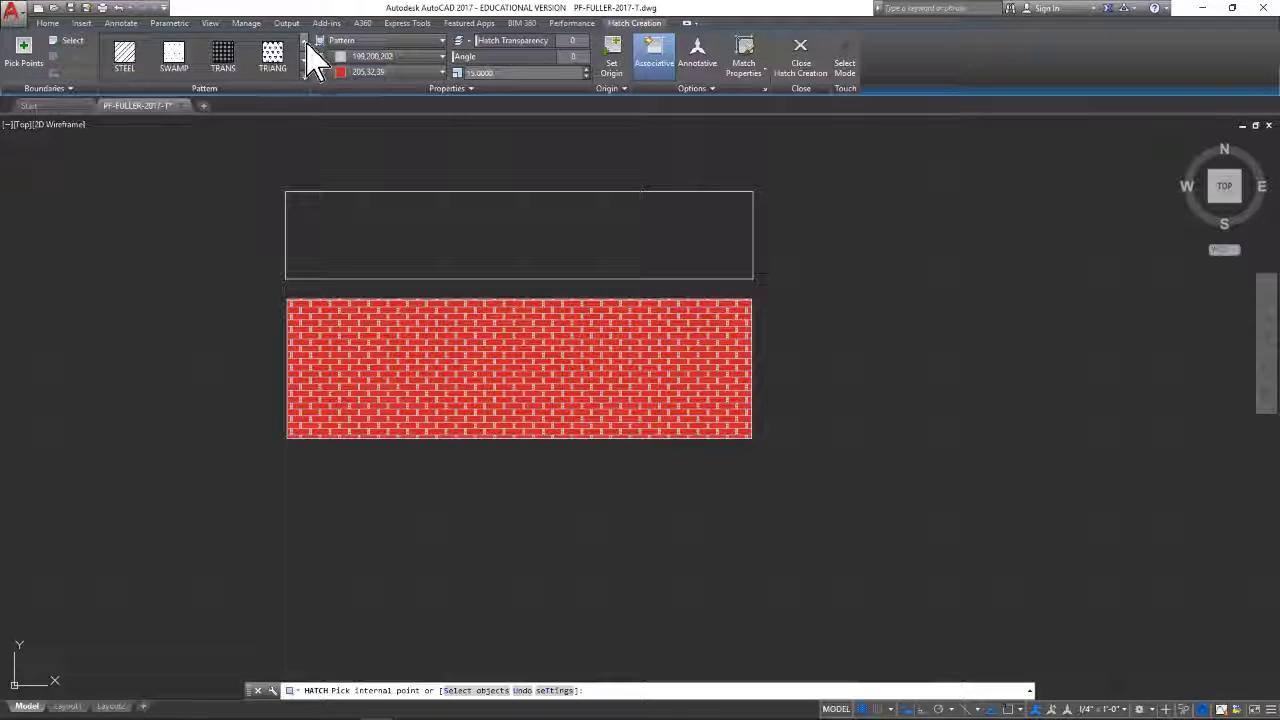
click(125, 62)
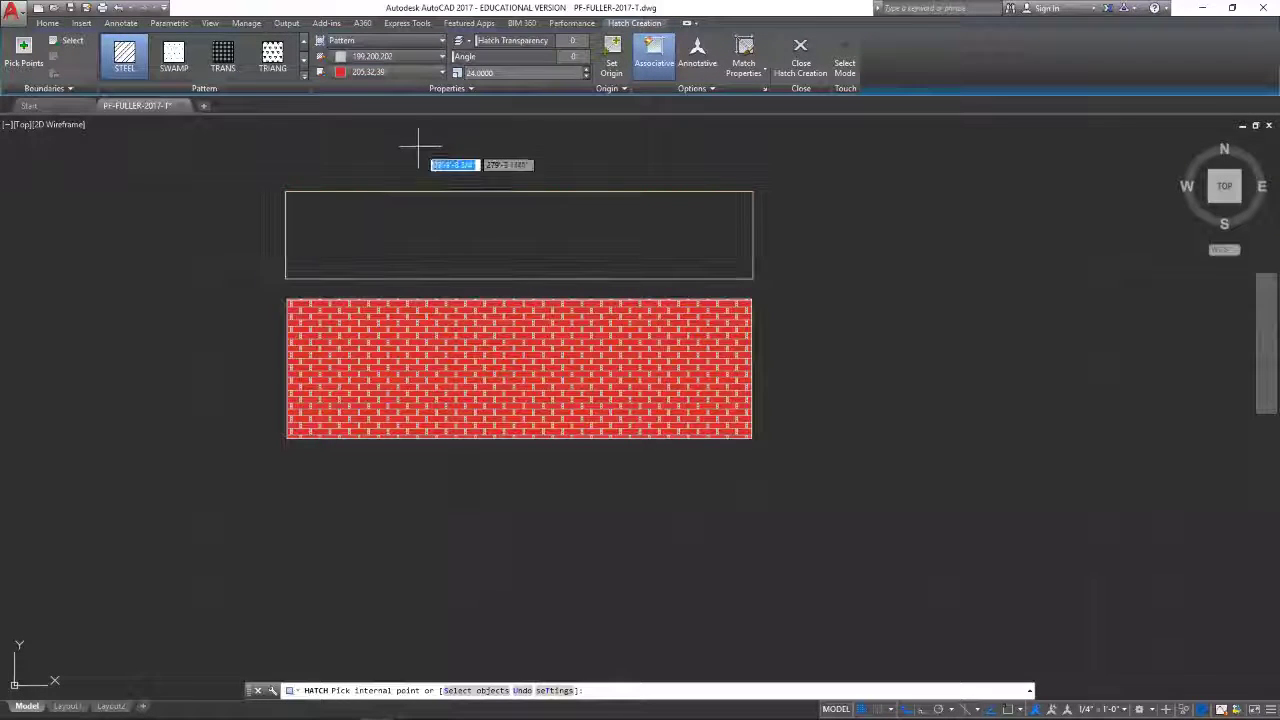
Set the hatch color to black (0,0,0) and its background color to gray (147,149,152)
click(427, 58)
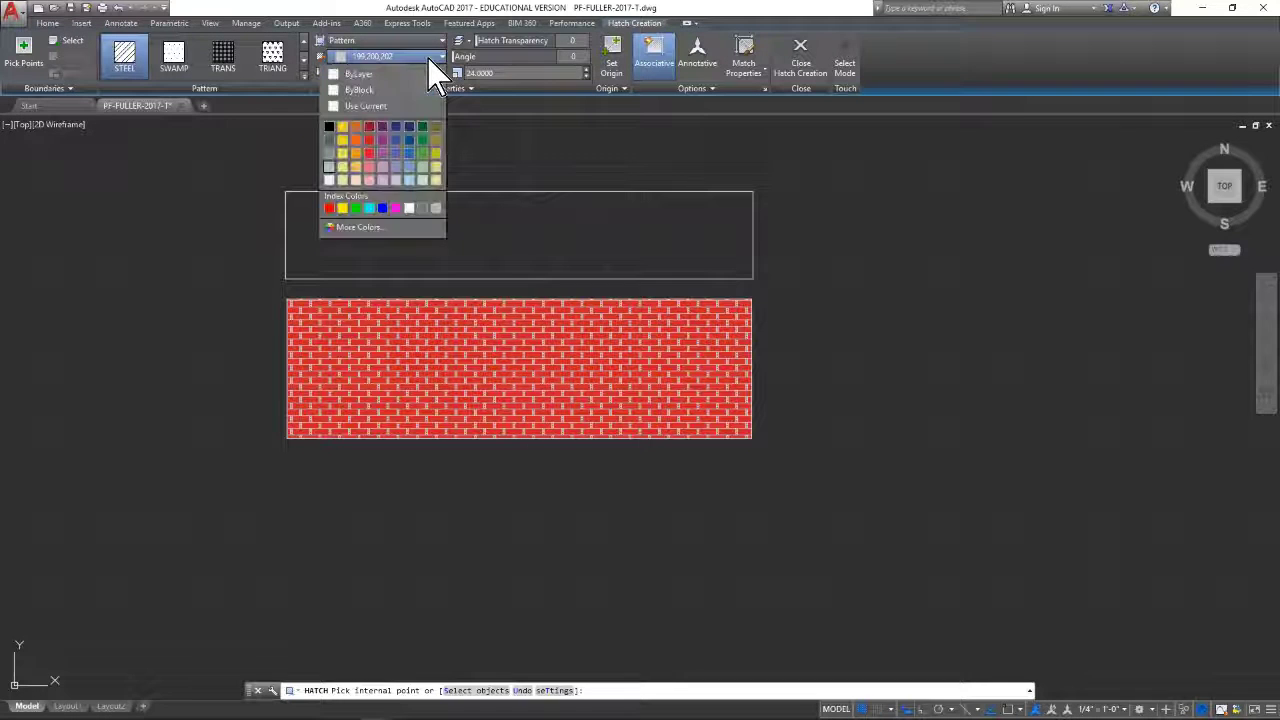
click(330, 126)
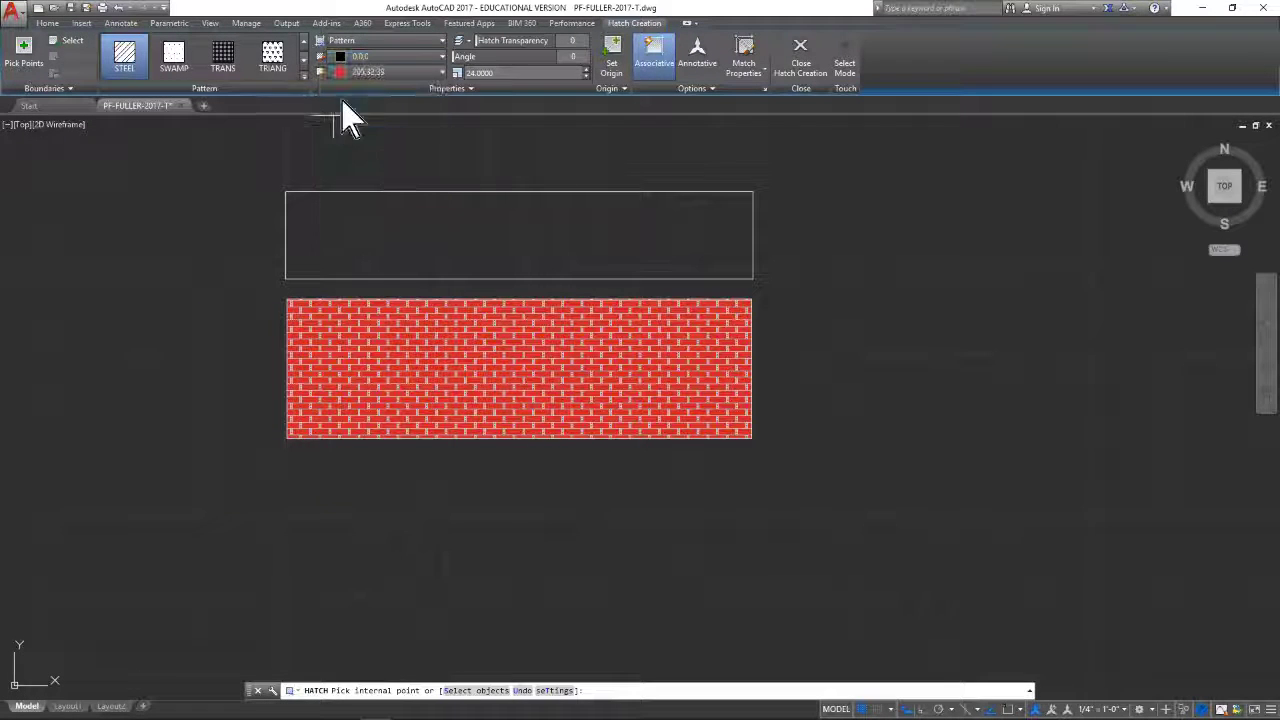
click(392, 73)
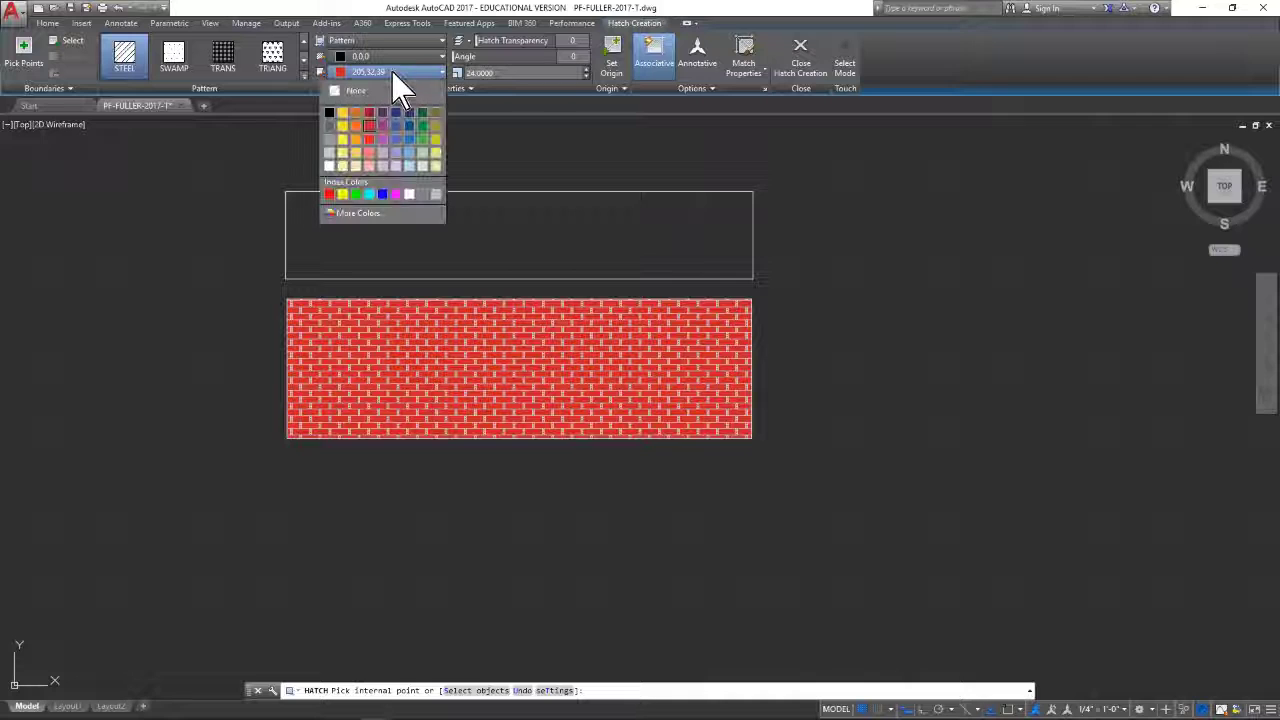
click(331, 149)
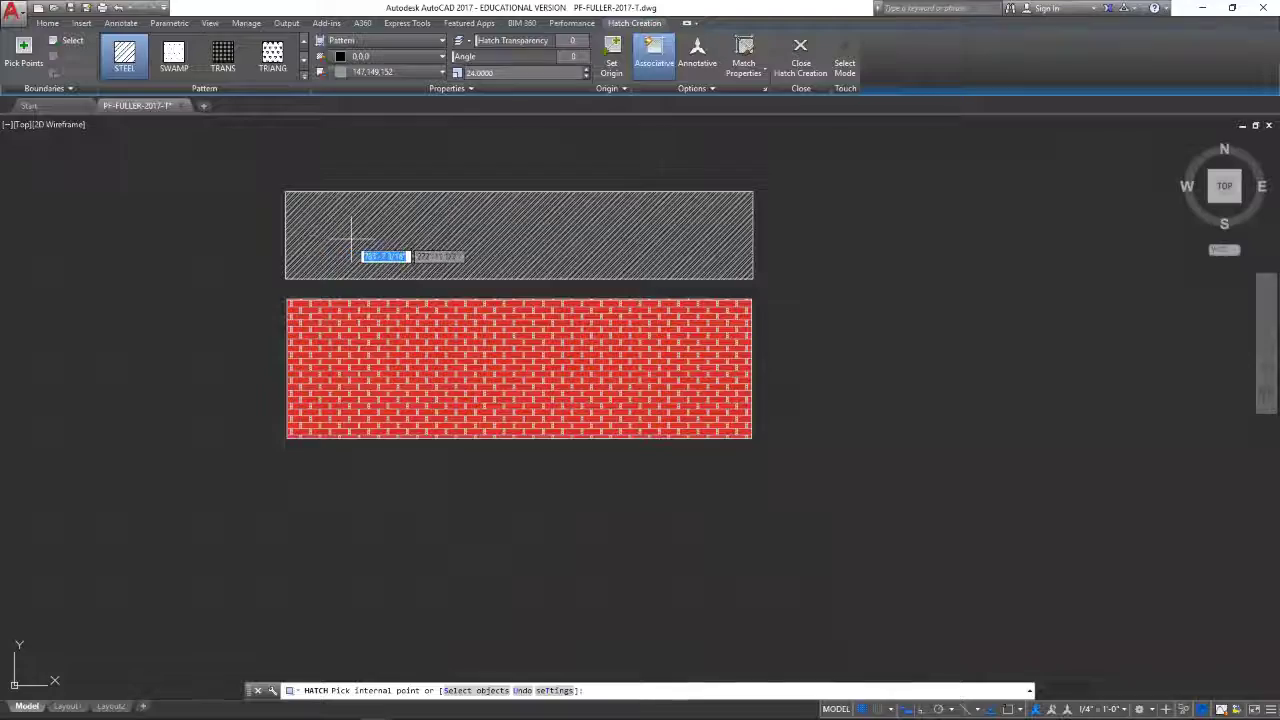
Fill the empty rectangle above the brick wall with the STEEL hatch
scroll(375, 243, up, 4)
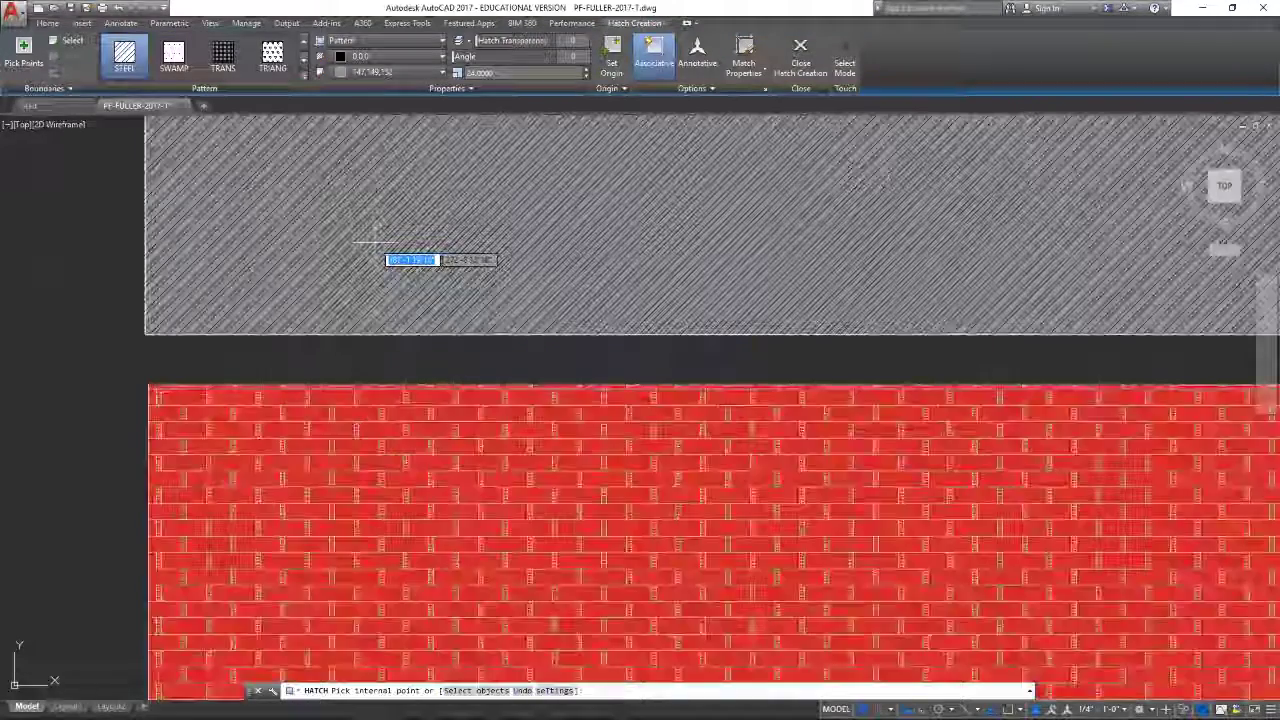
scroll(375, 243, down, 2)
click(438, 244)
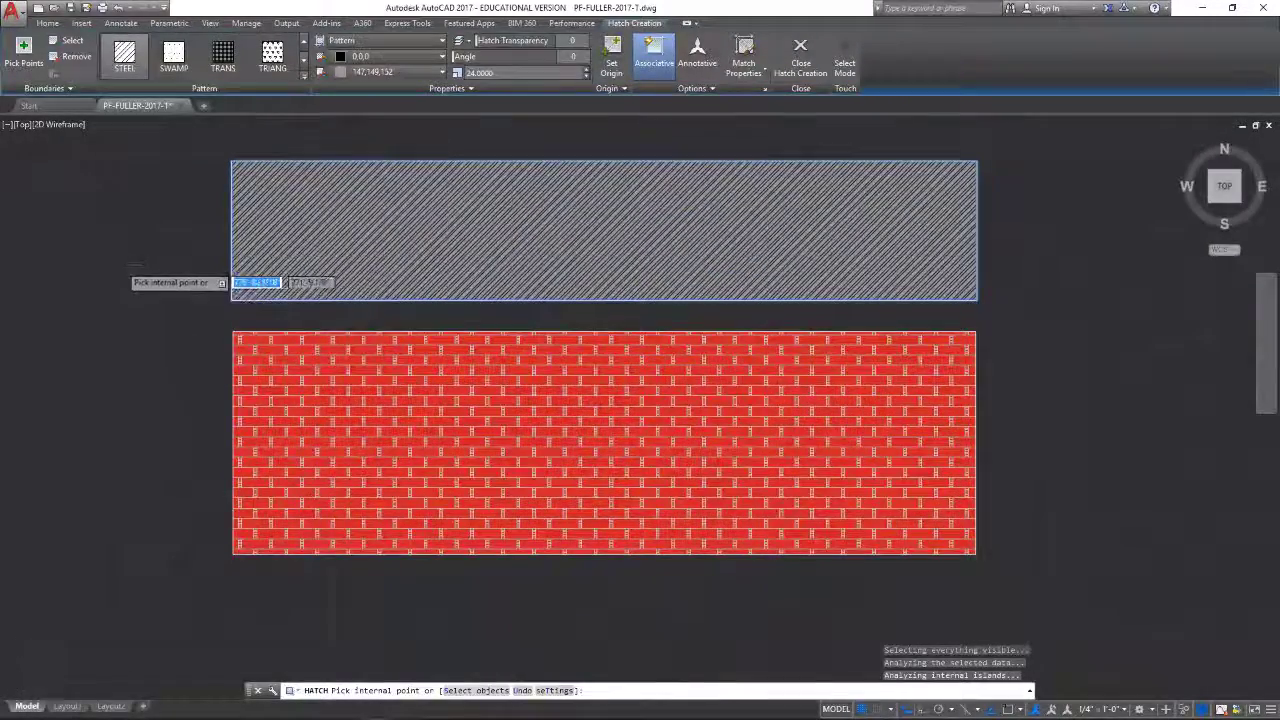
scroll(118, 270, down, 5)
scroll(120, 271, up, 7)
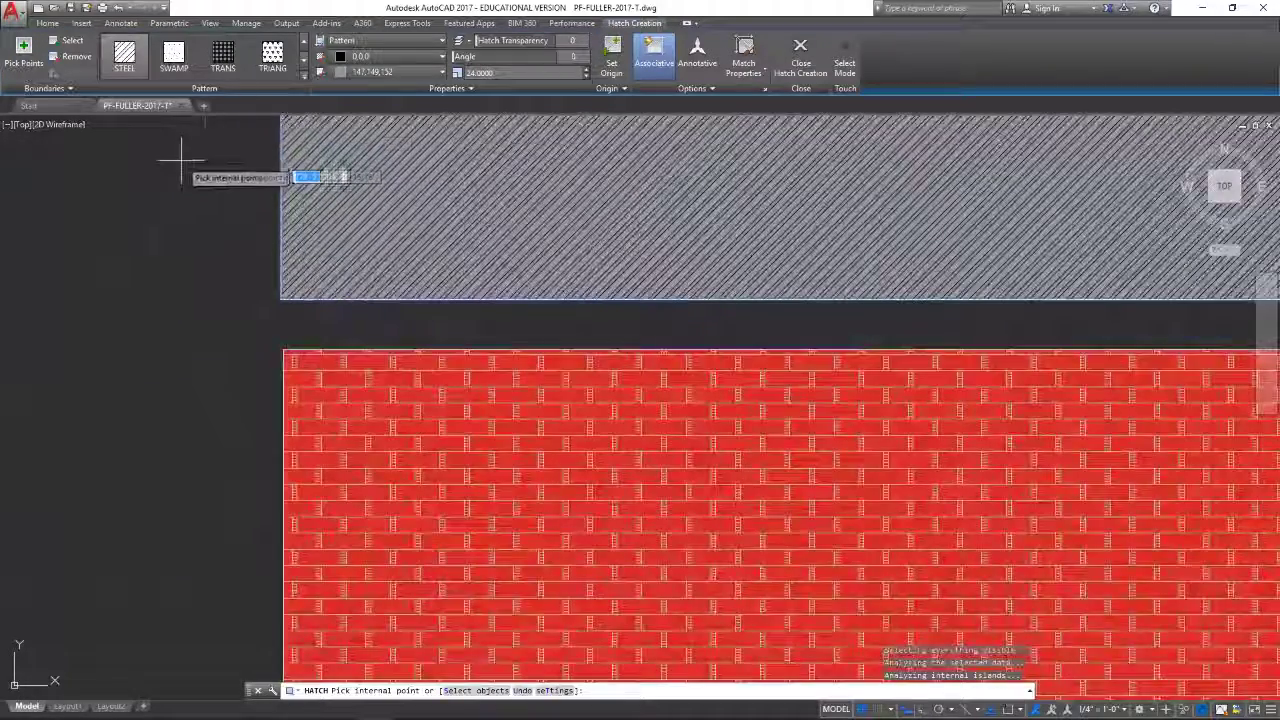
Preview other patterns on the upper rectangle's hatch, including BOX, ANGLE, CROSS, ANSI32, ANSI38 and a gradient
scroll(178, 60, down, 2)
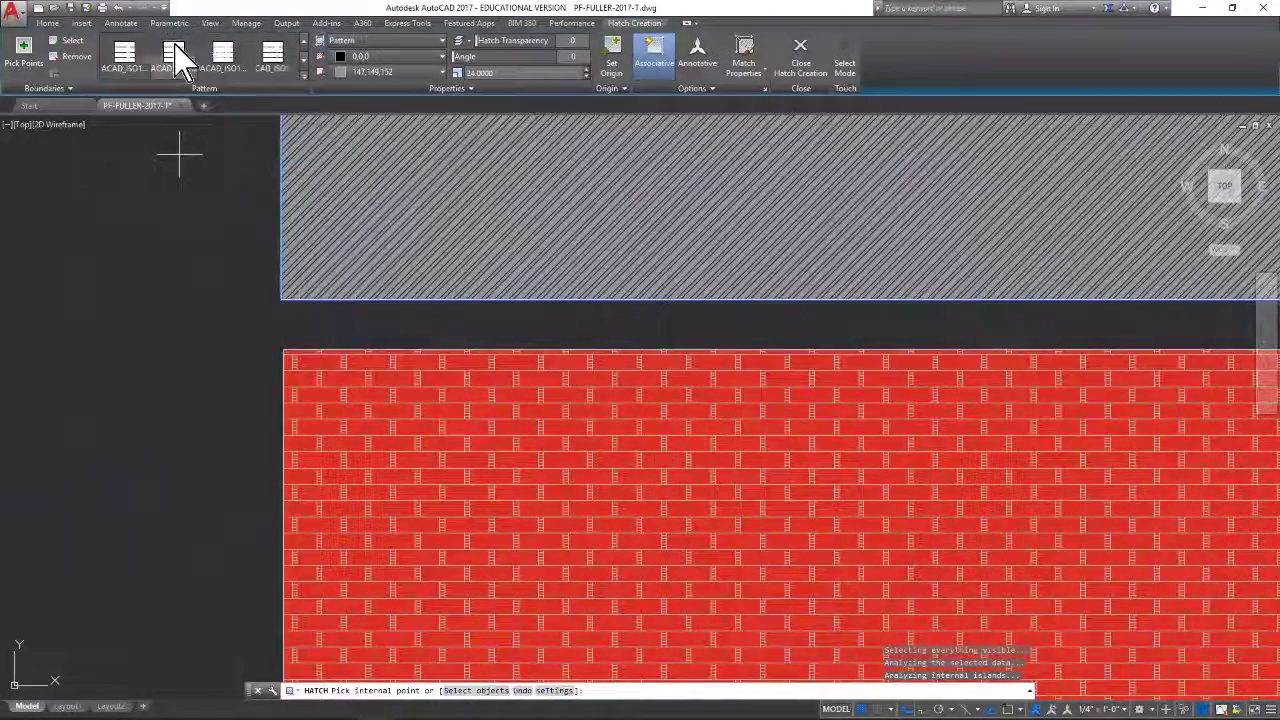
scroll(178, 60, down, 4)
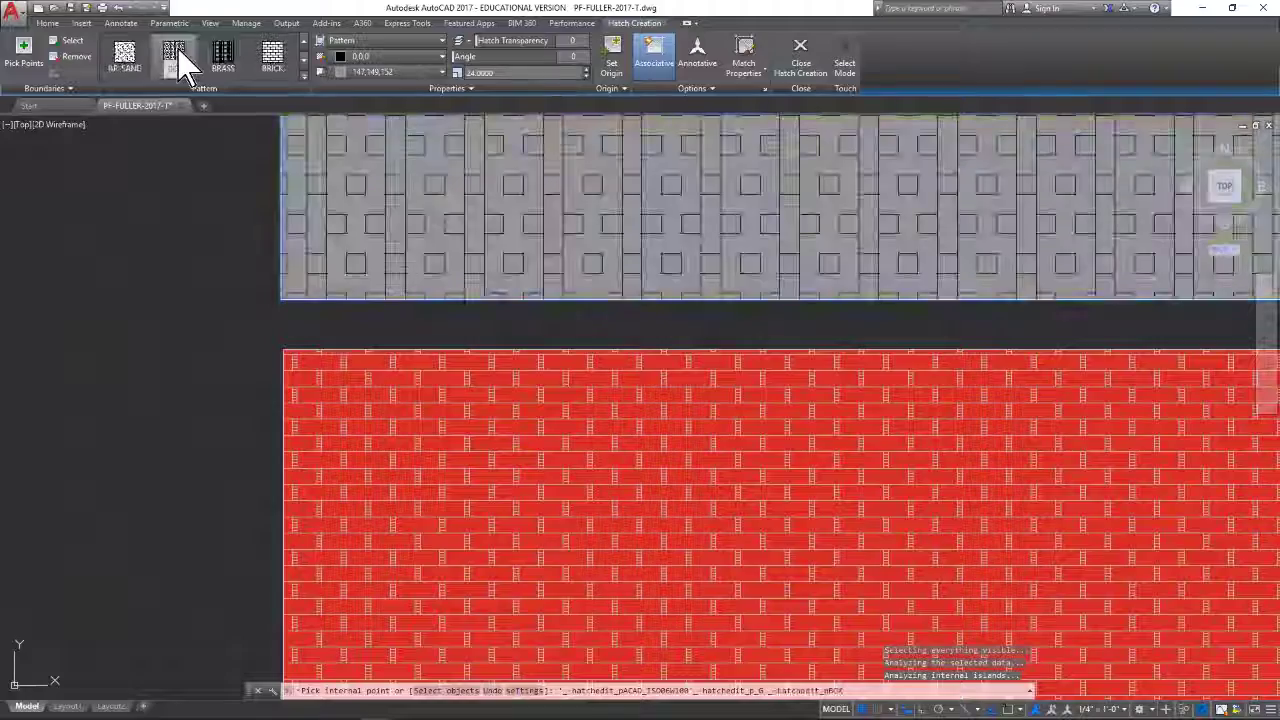
scroll(185, 62, up, 4)
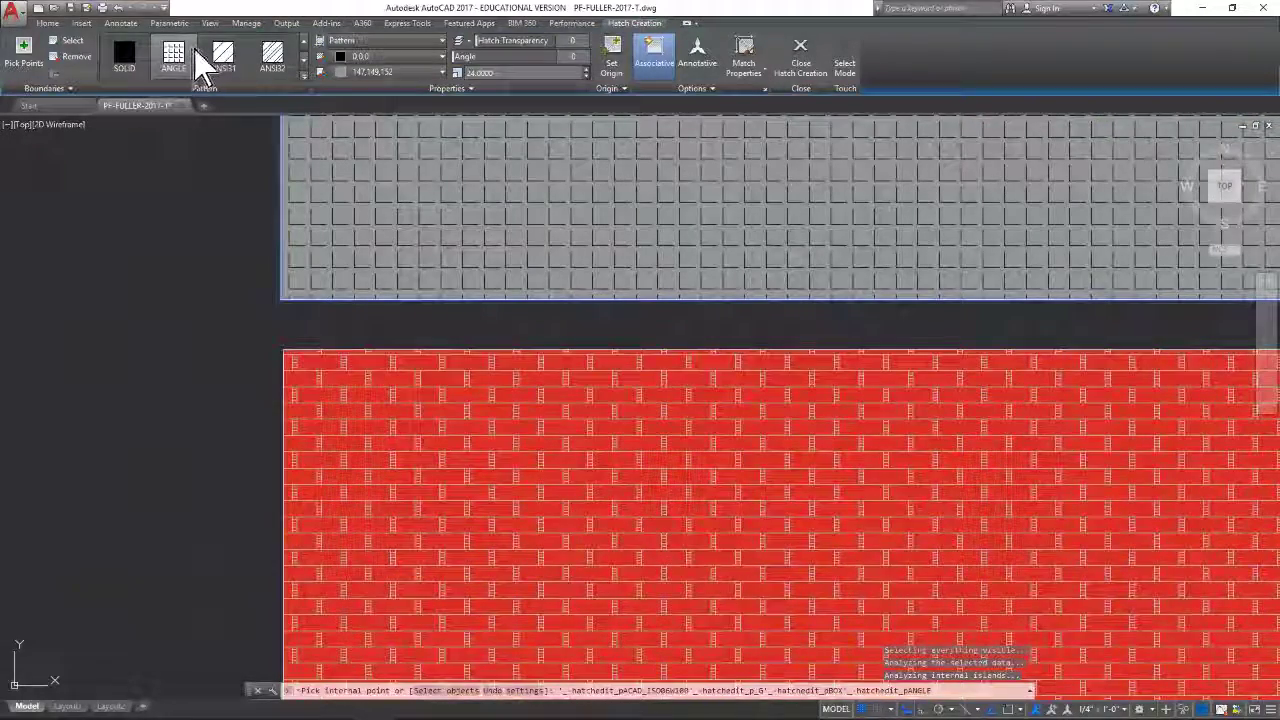
scroll(200, 63, down, 5)
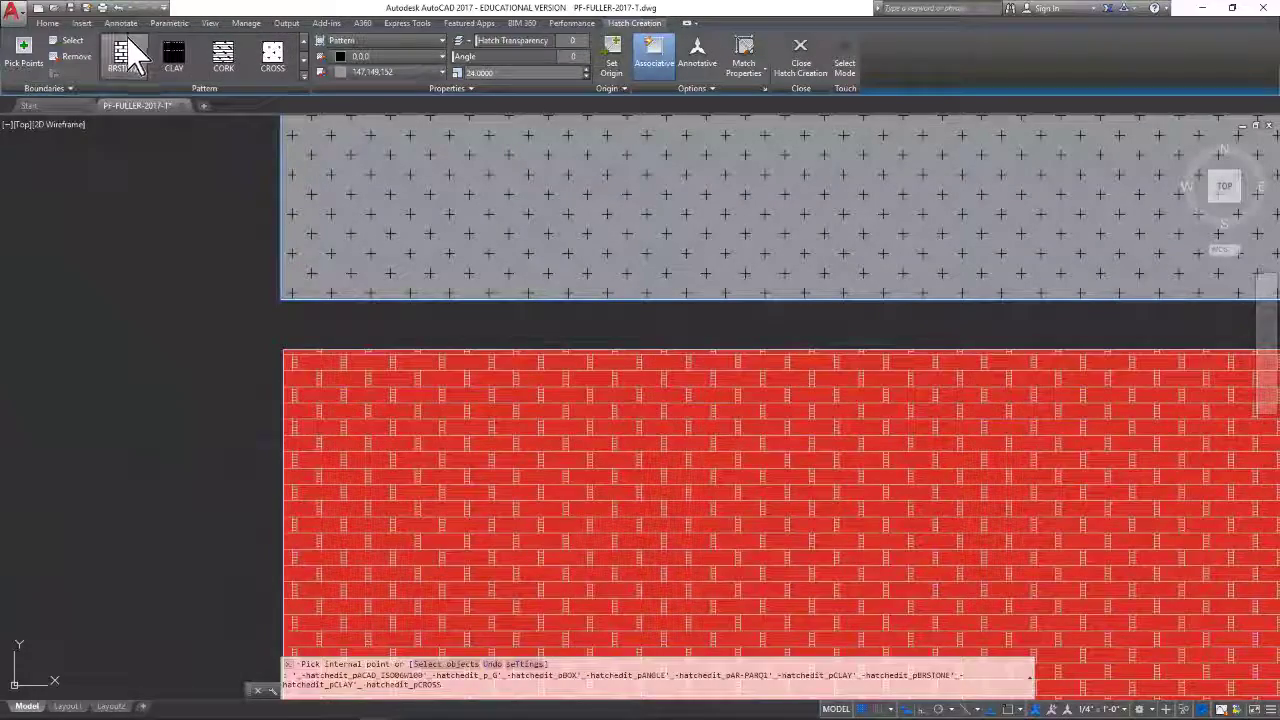
scroll(130, 58, up, 5)
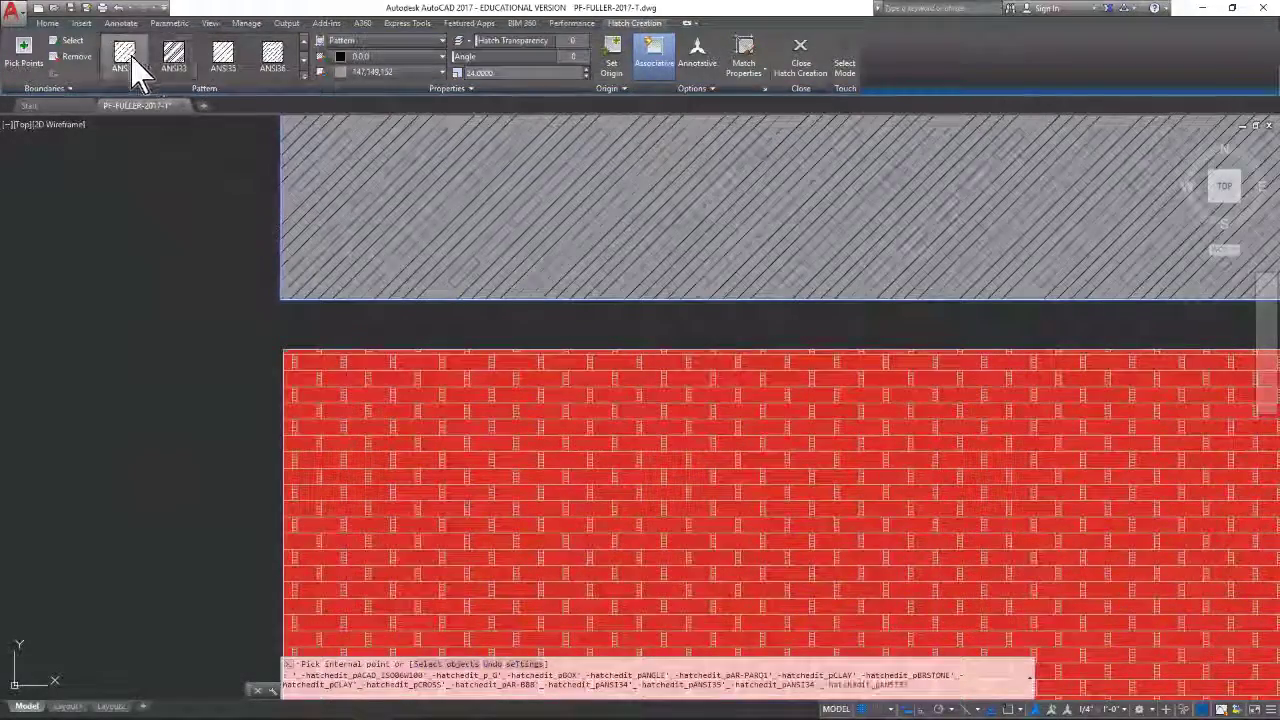
scroll(266, 50, up, 2)
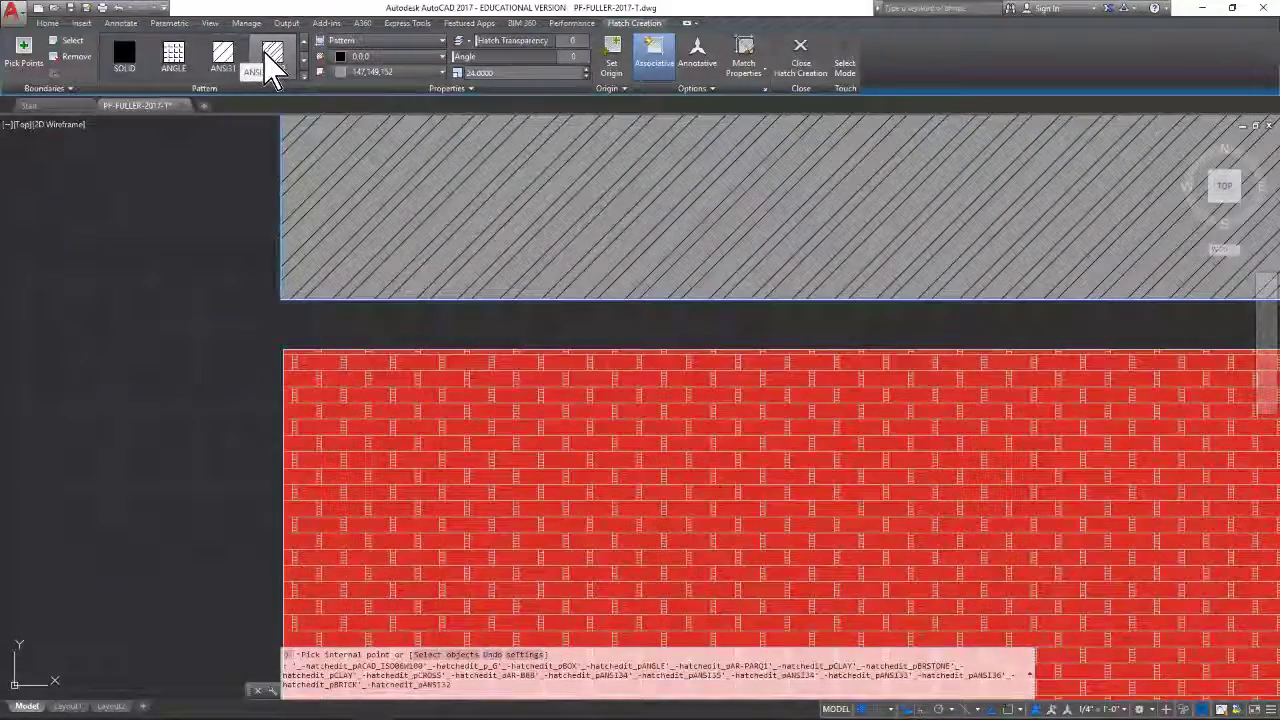
click(175, 62)
scroll(174, 51, down, 4)
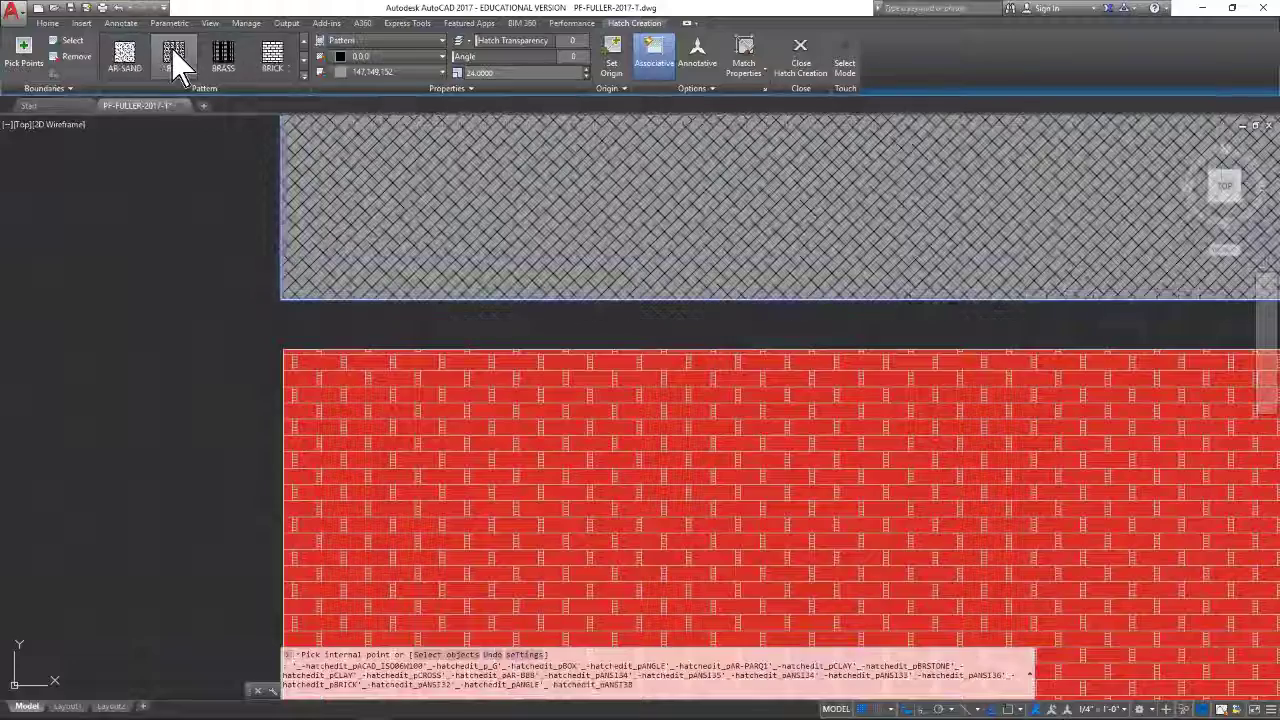
scroll(178, 52, down, 3)
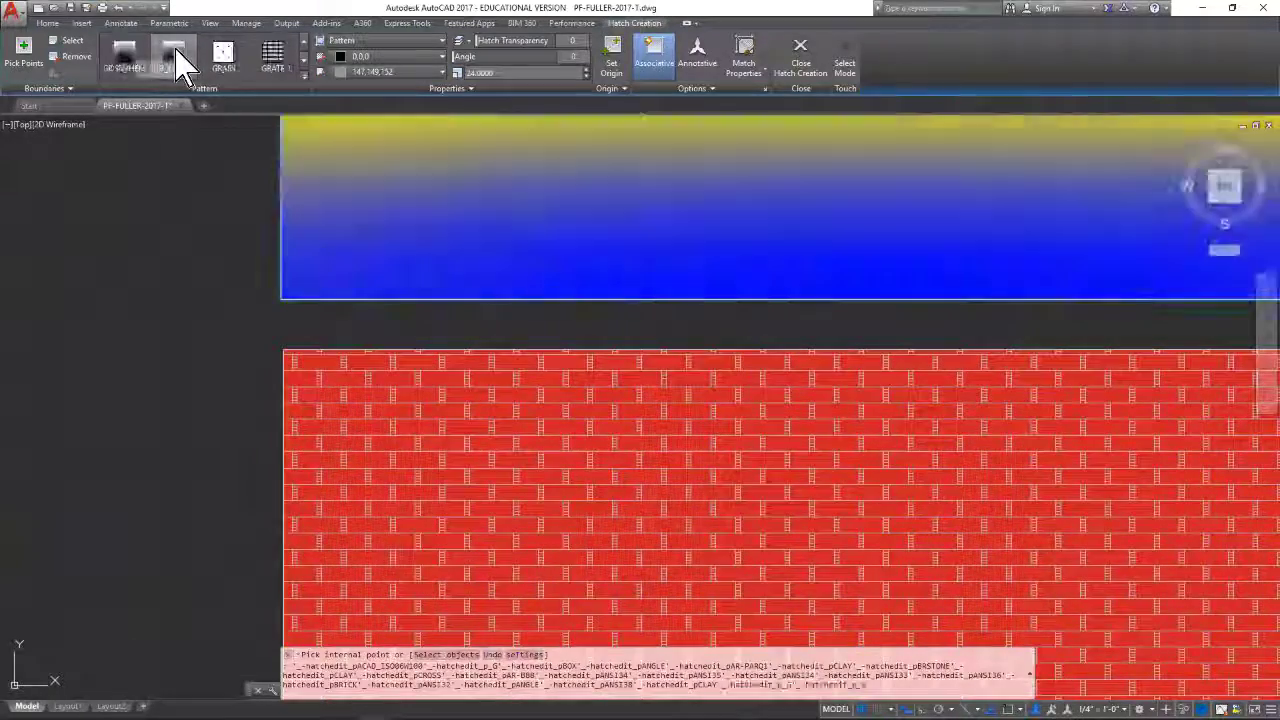
scroll(180, 63, down, 4)
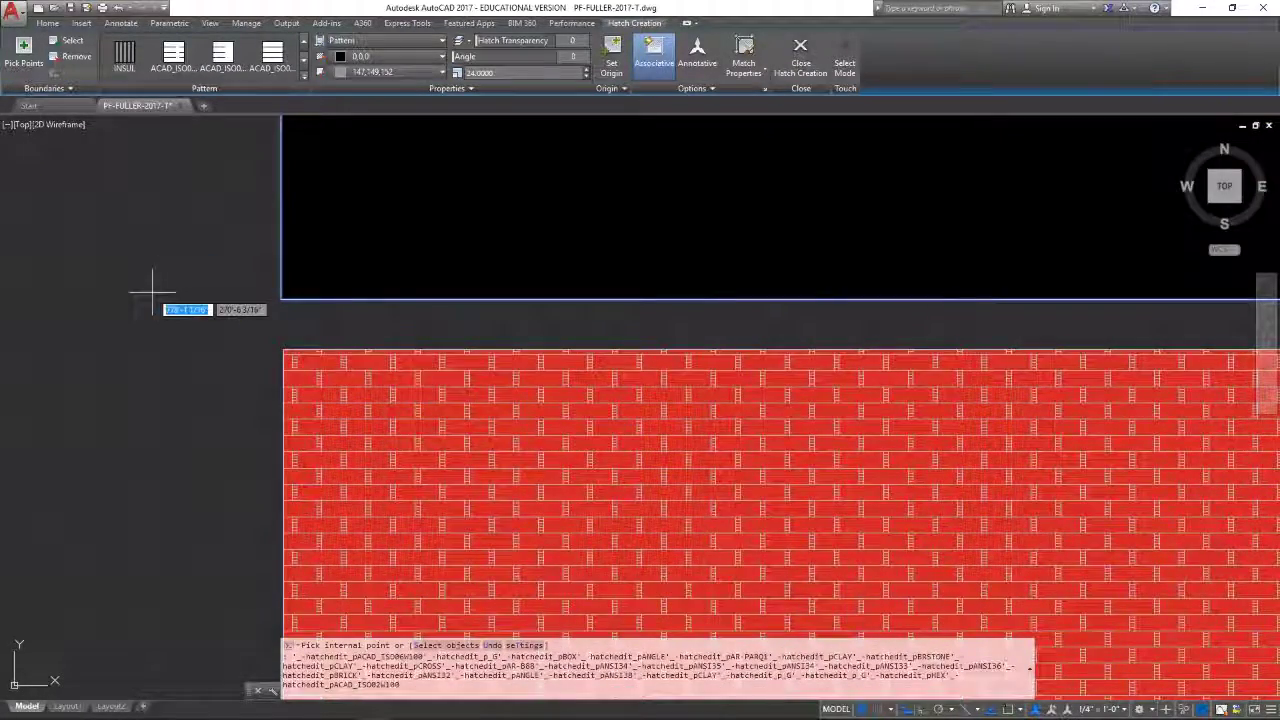